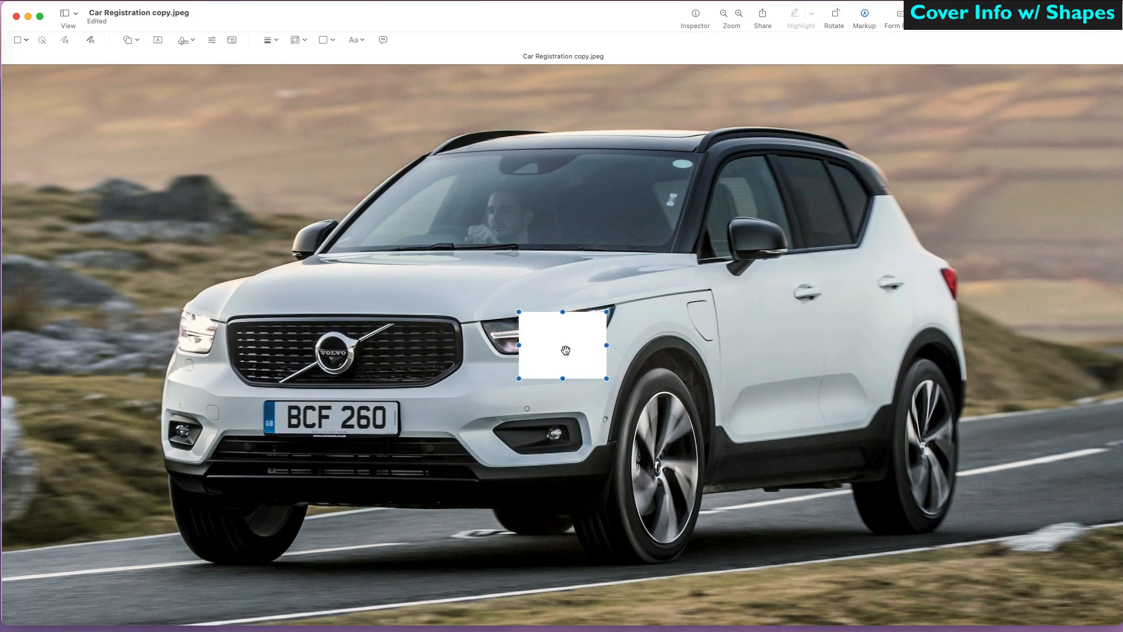
Move the white rectangle onto the car's licence plate and resize it to fit over the plate characters.
{"action": "left_click_drag", "start_coordinate": [565, 350], "coordinate": [323, 405]}
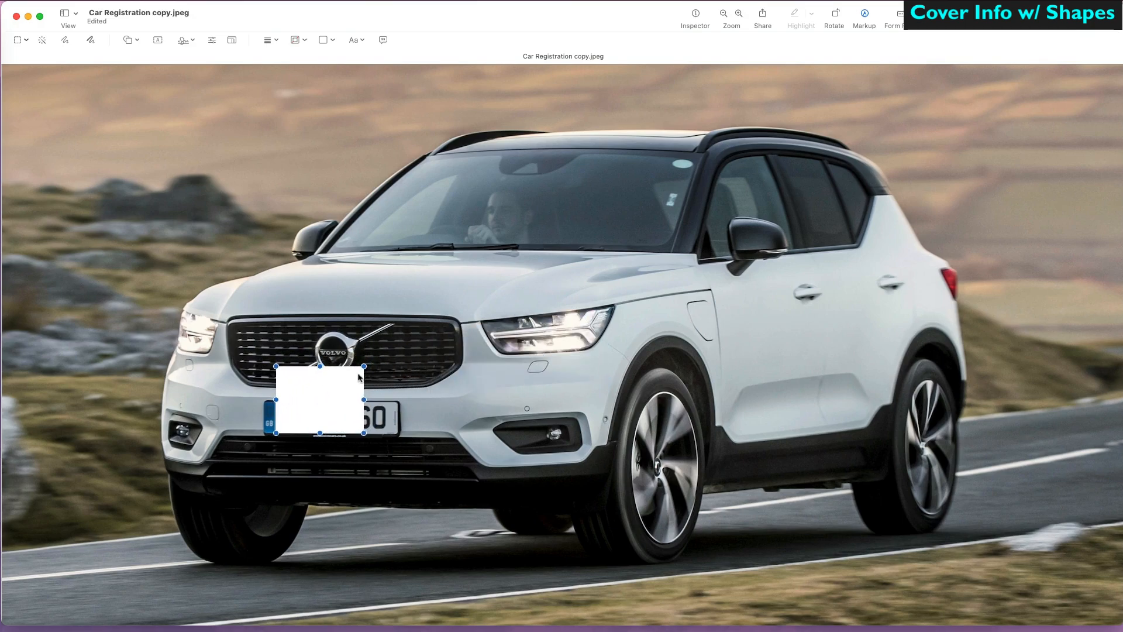
{"action": "left_click_drag", "start_coordinate": [363, 366], "coordinate": [395, 401]}
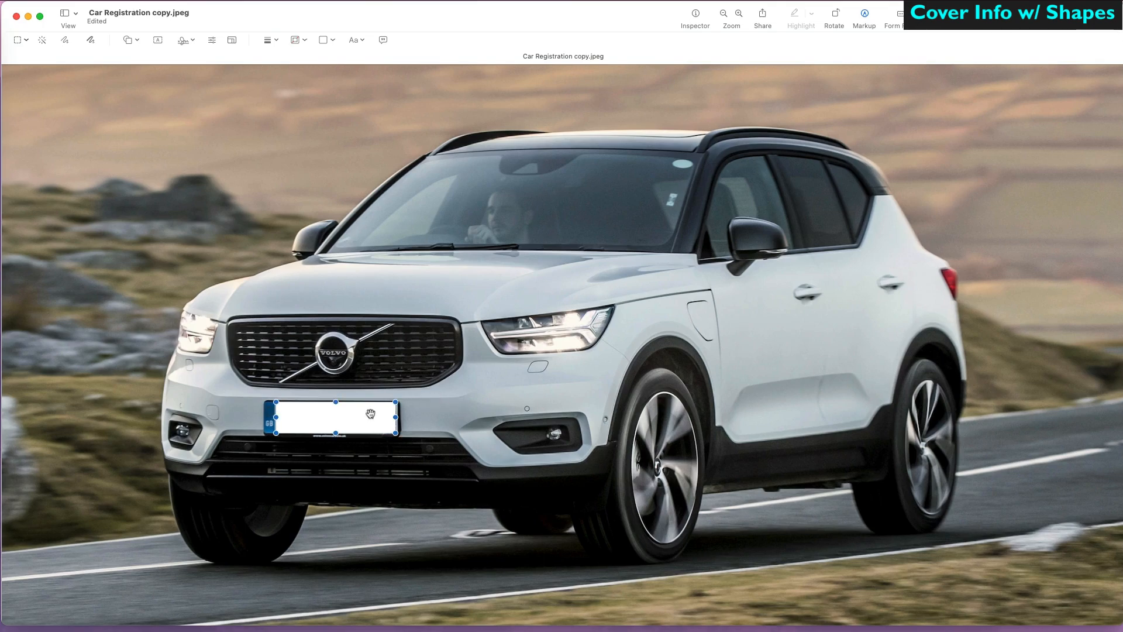
Fill the licence-plate cover rectangle with black and adjust its corner to fit the plate.
{"action": "left_click", "coordinate": [304, 41]}
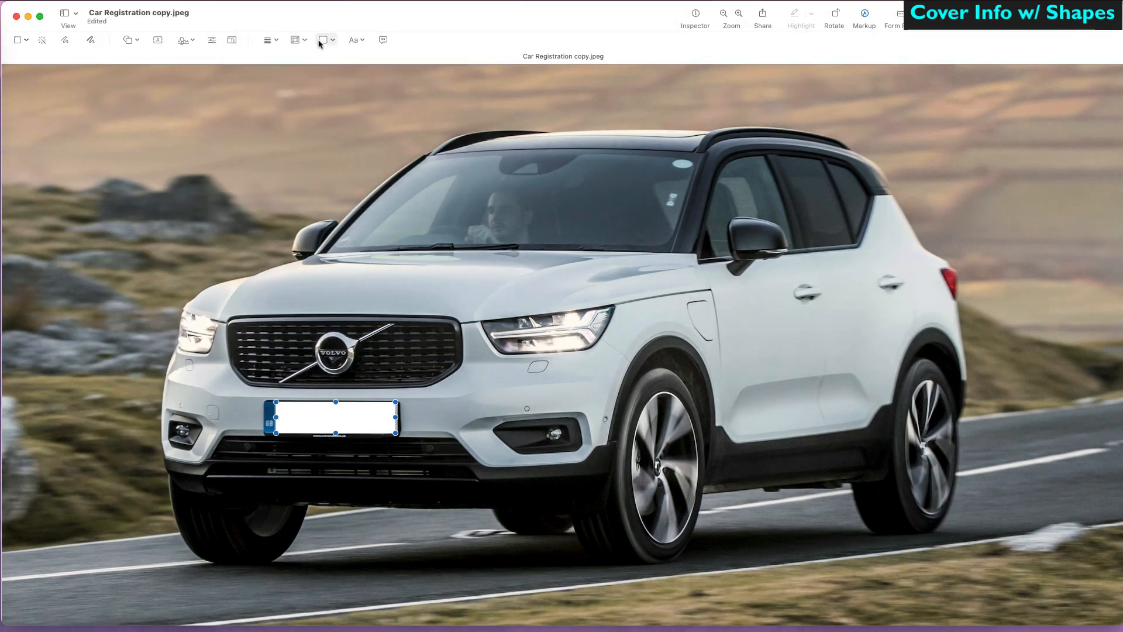
{"action": "left_click", "coordinate": [333, 41]}
{"action": "left_click", "coordinate": [359, 63]}
{"action": "left_click", "coordinate": [332, 40]}
{"action": "left_click", "coordinate": [367, 63]}
{"action": "left_click", "coordinate": [474, 388]}
{"action": "left_click", "coordinate": [309, 424]}
{"action": "left_click_drag", "start_coordinate": [396, 433], "coordinate": [399, 436]}
{"action": "left_click", "coordinate": [443, 427]}
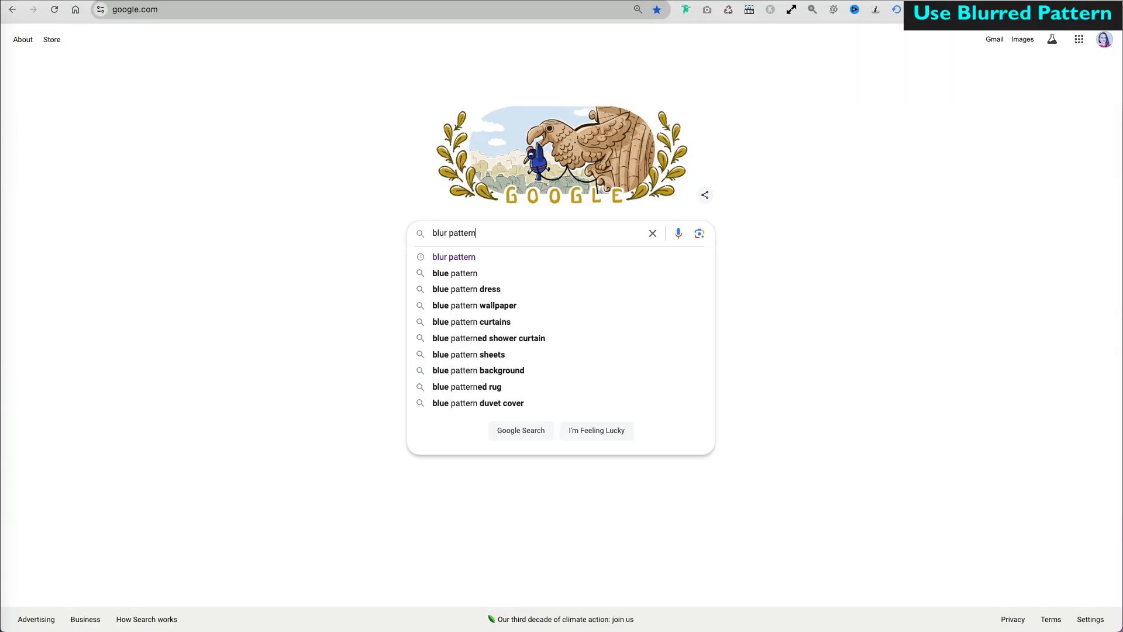
Search Google for images of "blur pattern" and open the options for the black-and-white pixelated censor pattern.
{"action": "key", "text": "Return"}
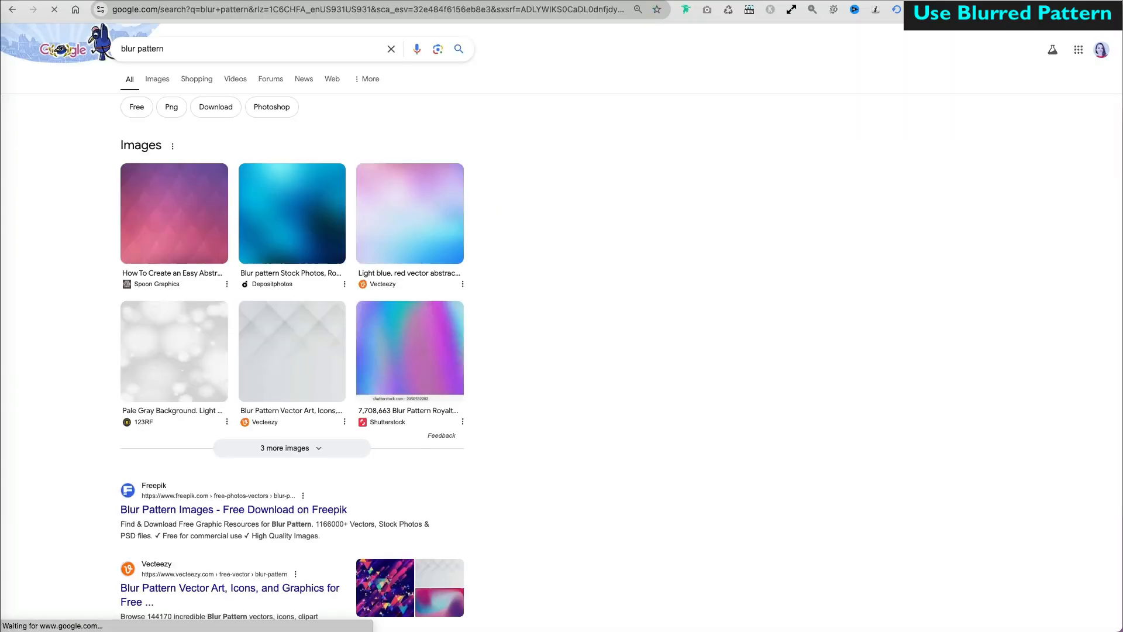
{"action": "left_click", "coordinate": [161, 82]}
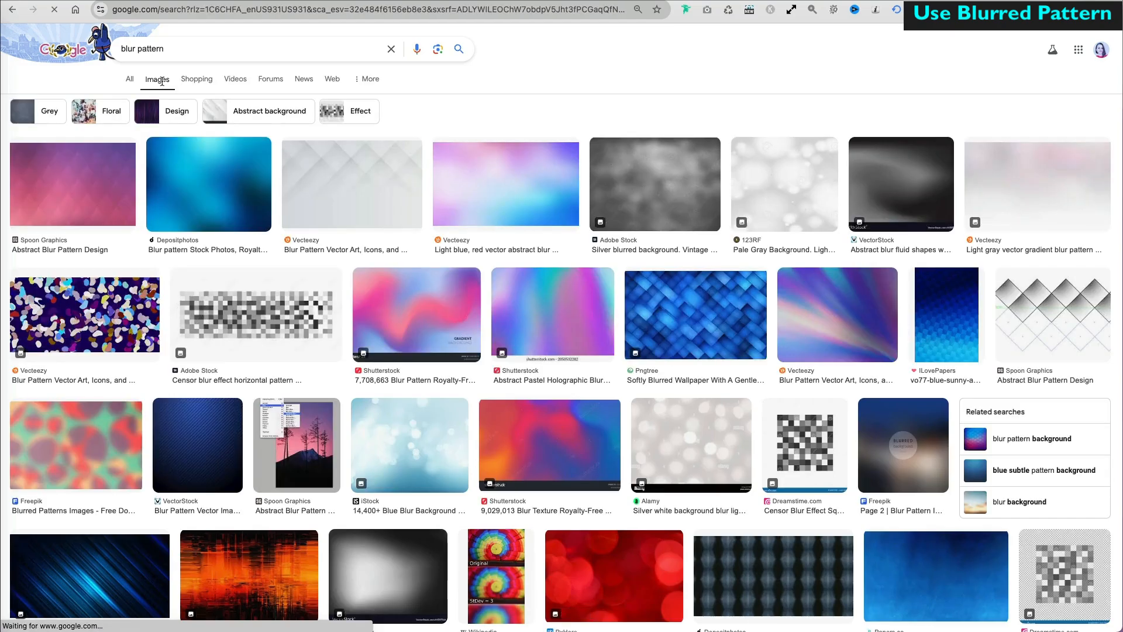
{"action": "right_click", "coordinate": [290, 341]}
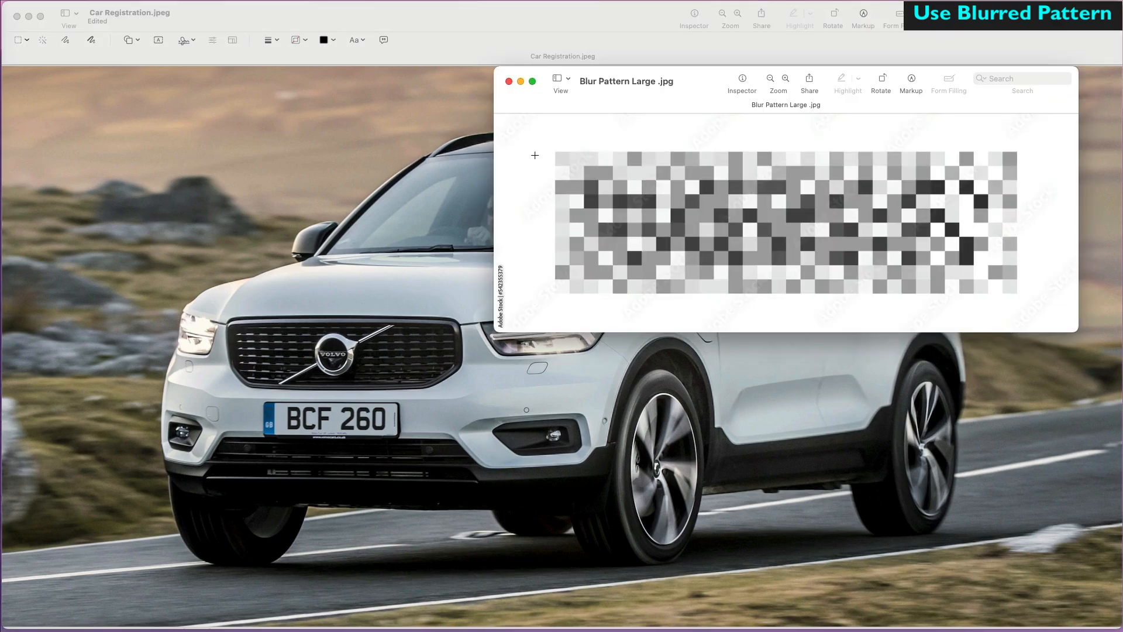
Copy the pixelated area of Blur Pattern Large .jpg and close that image.
{"action": "left_click_drag", "start_coordinate": [545, 141], "coordinate": [1033, 300]}
{"action": "key", "text": "super+c"}
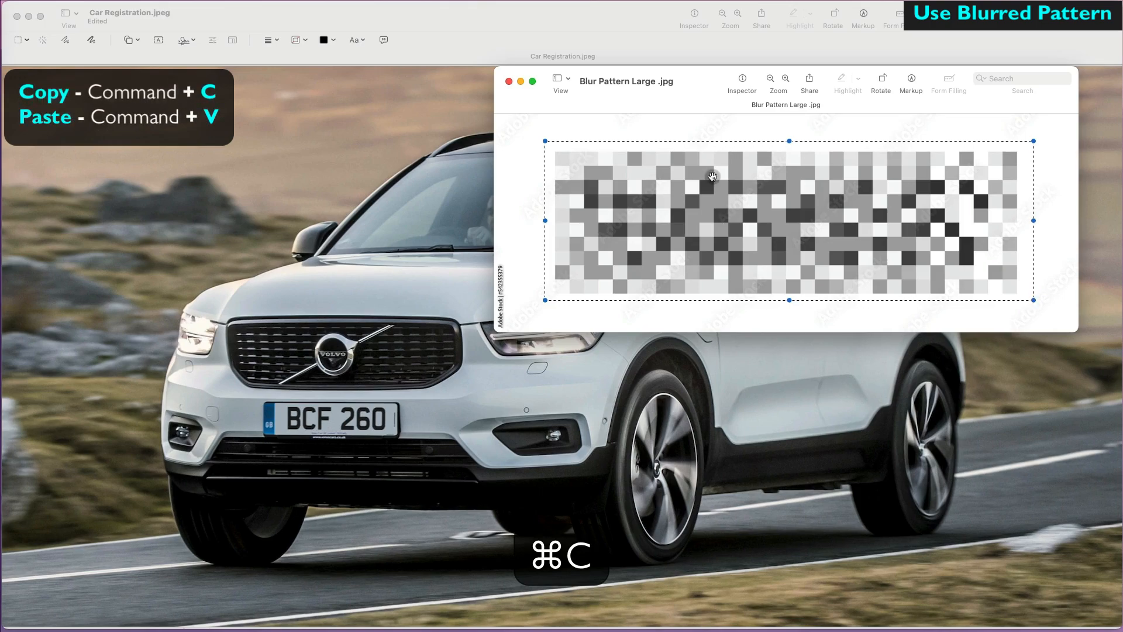
{"action": "left_click", "coordinate": [509, 82]}
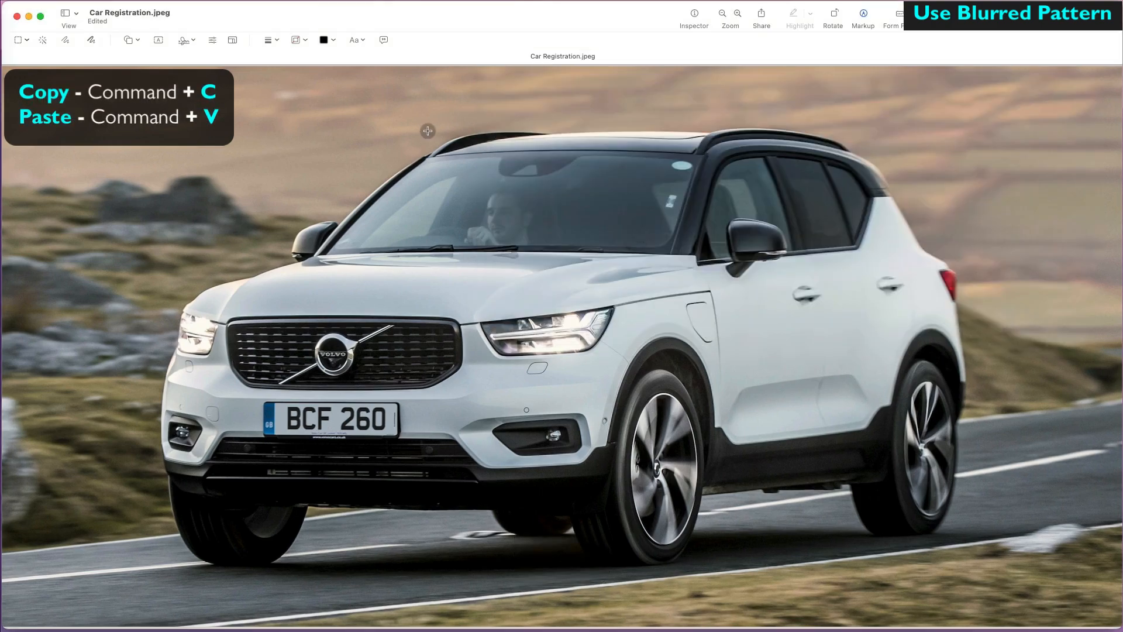
Paste the pixelated pattern into Car Registration.jpeg, then move and shrink it to cover the licence plate.
{"action": "key", "text": "super+v"}
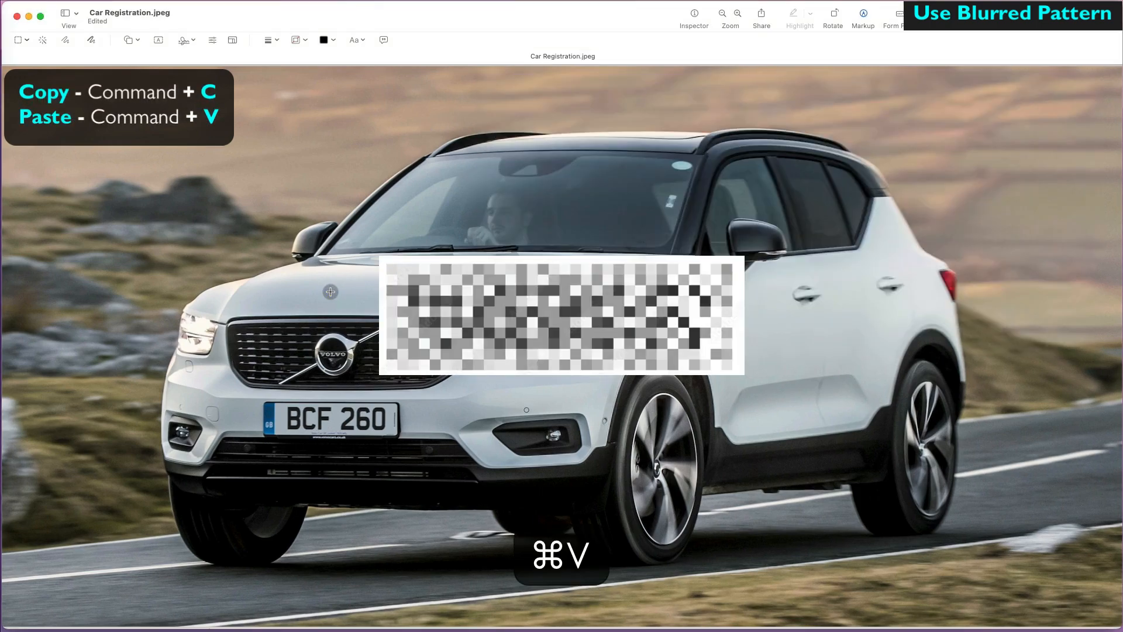
{"action": "left_click_drag", "start_coordinate": [514, 296], "coordinate": [408, 356]}
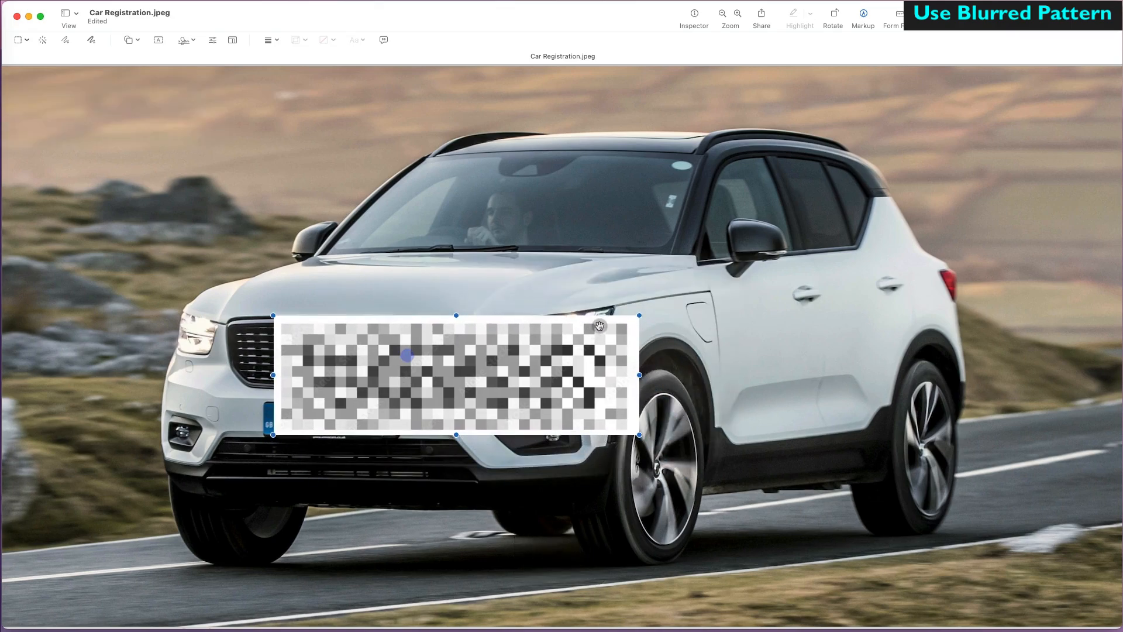
{"action": "left_click_drag", "start_coordinate": [637, 315], "coordinate": [331, 413]}
{"action": "double_click", "coordinate": [332, 412]}
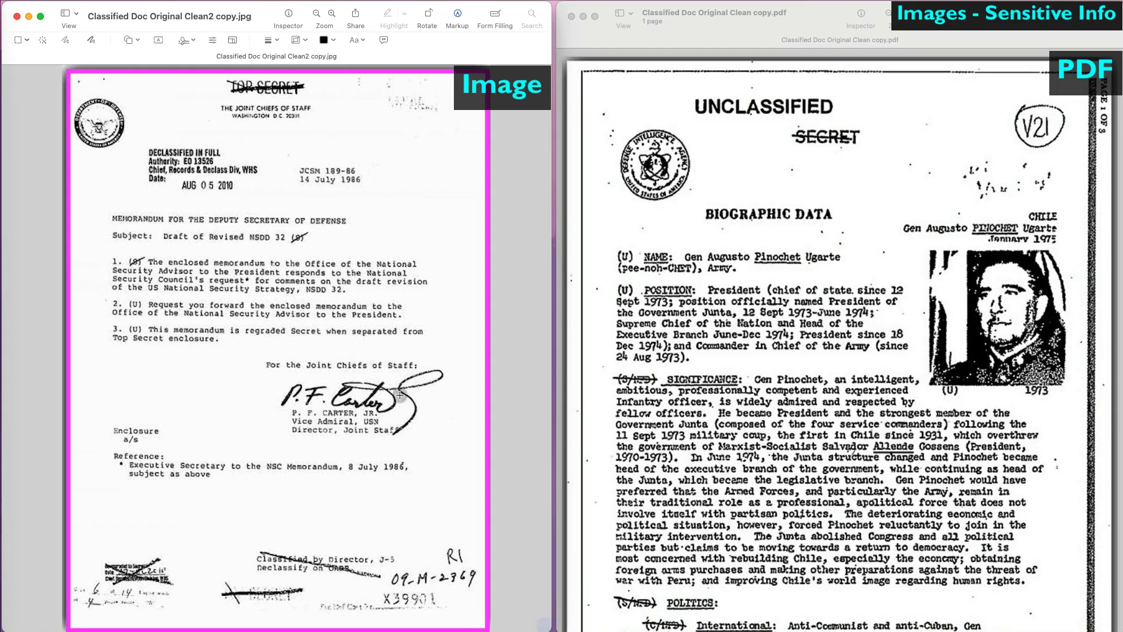
Add a black-filled rectangle to the memo image and shape it to cover the text after "Subject:".
{"action": "left_click", "coordinate": [138, 39]}
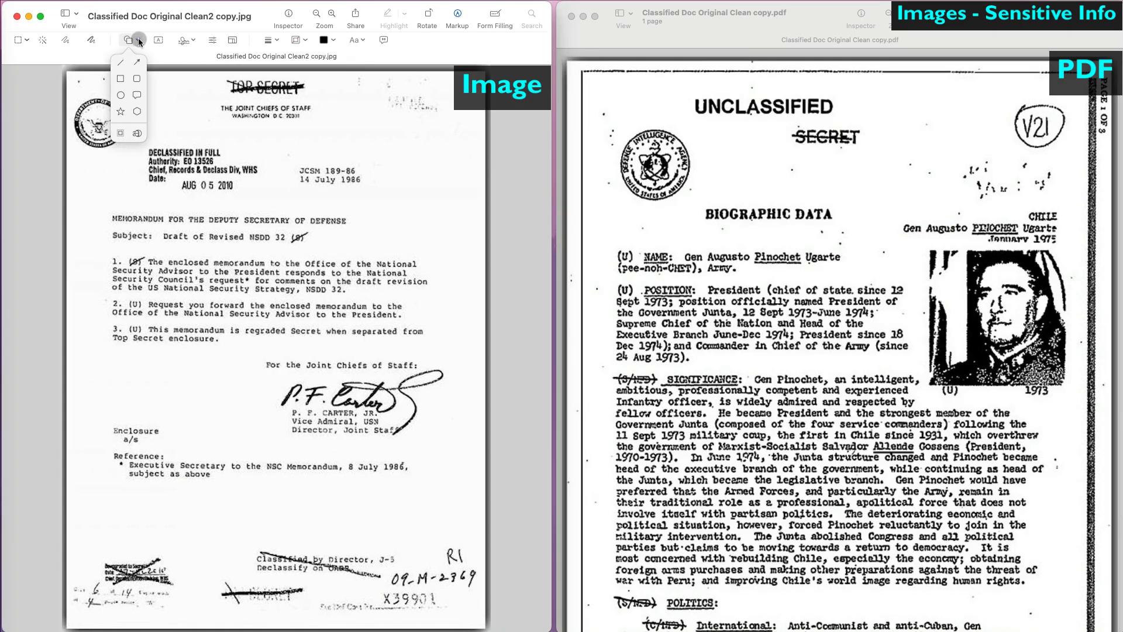
{"action": "left_click", "coordinate": [124, 78]}
{"action": "left_click_drag", "start_coordinate": [274, 361], "coordinate": [358, 242]}
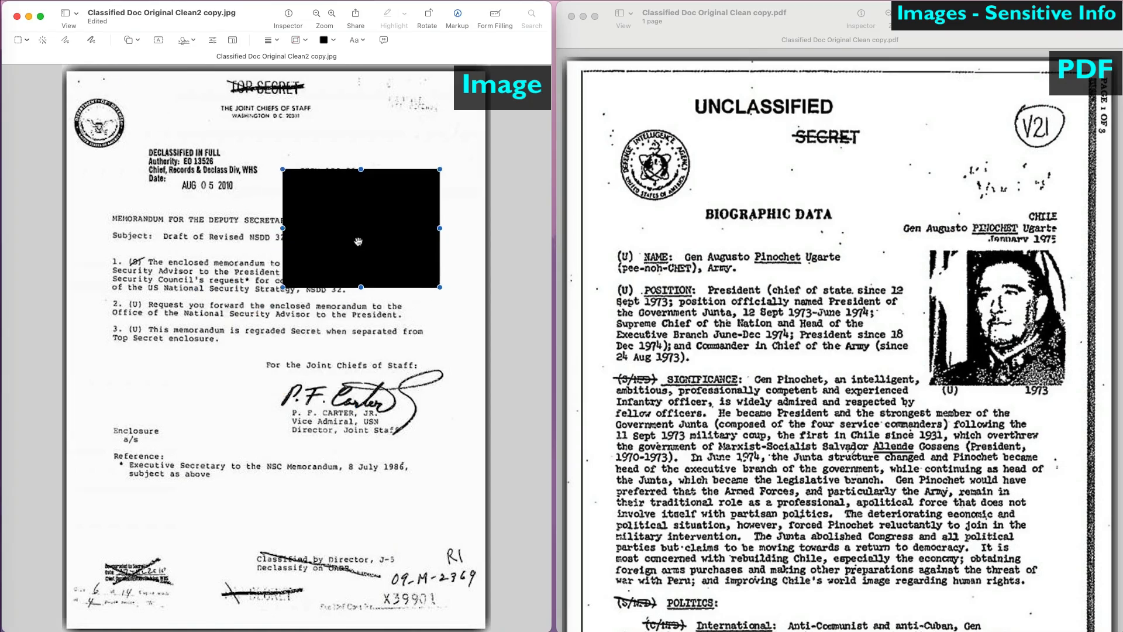
{"action": "left_click", "coordinate": [334, 39]}
{"action": "left_click", "coordinate": [424, 208]}
{"action": "left_click_drag", "start_coordinate": [424, 209], "coordinate": [301, 271]}
{"action": "left_click_drag", "start_coordinate": [322, 338], "coordinate": [314, 247]}
Copy the black rectangle and place duplicates over "Advisor to the President" in paragraph 2 and over the signature.
{"action": "key", "text": "super+c"}
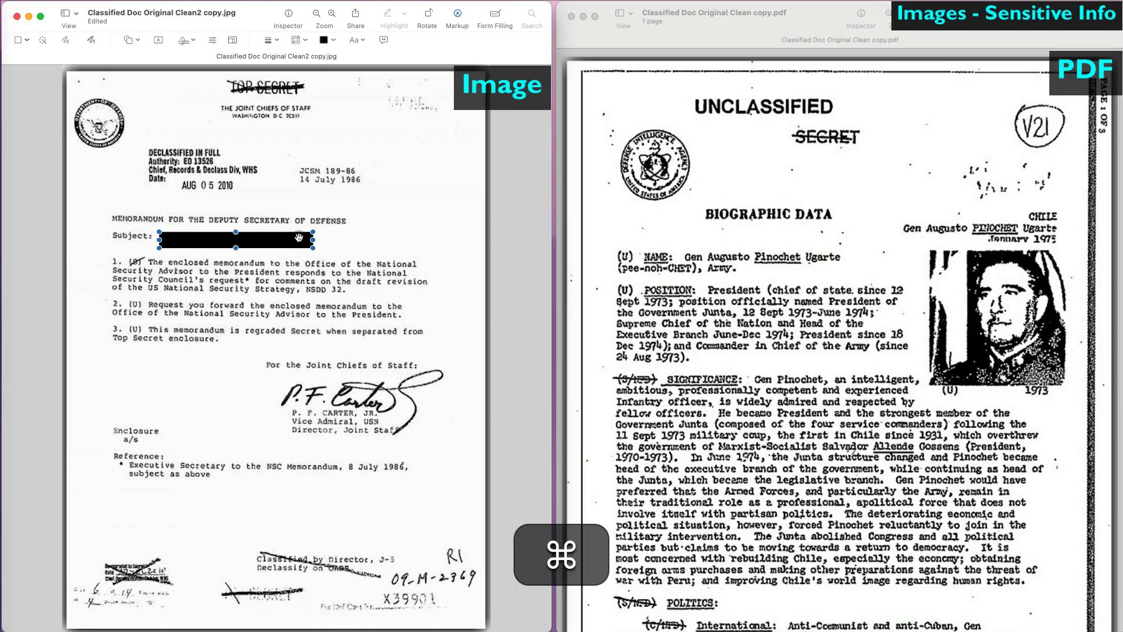
{"action": "key", "text": "super+v"}
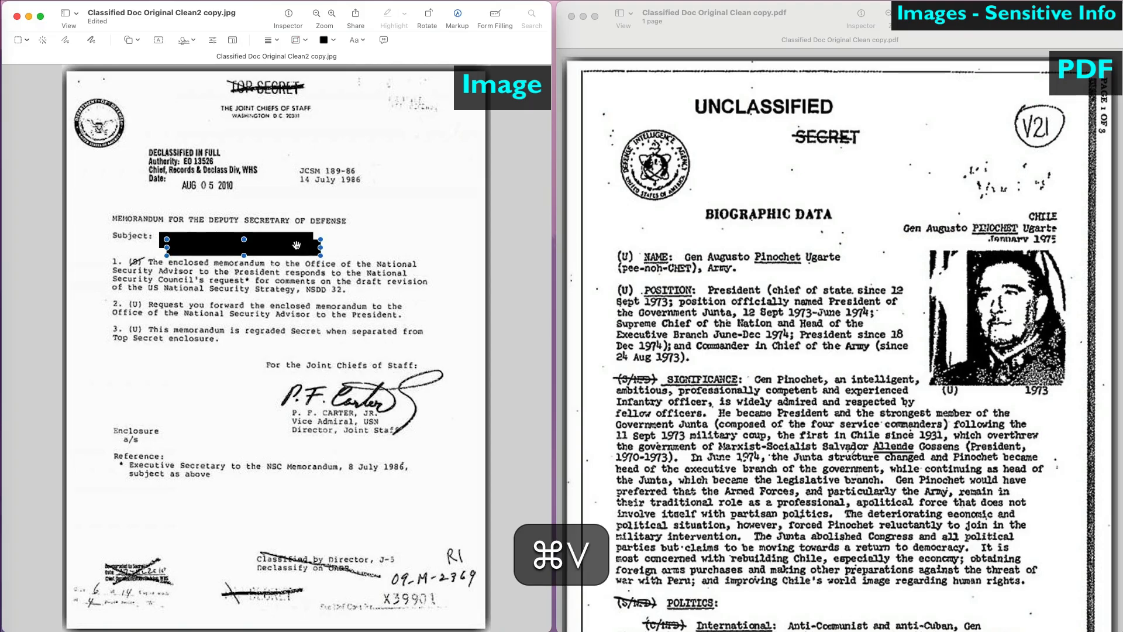
{"action": "mouse_move", "coordinate": [297, 245]}
{"action": "left_mouse_down"}
{"action": "mouse_move", "coordinate": [420, 406]}
{"action": "mouse_move", "coordinate": [413, 328]}
{"action": "left_mouse_up"}
{"action": "left_click_drag", "start_coordinate": [429, 339], "coordinate": [402, 323]}
{"action": "left_click", "coordinate": [329, 245]}
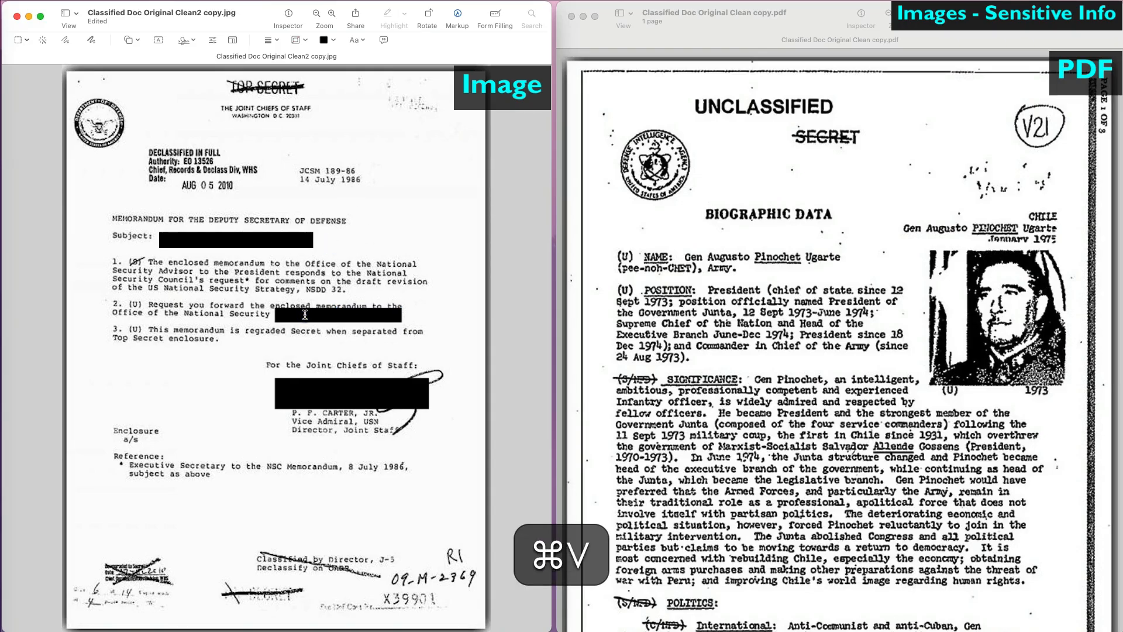
Paste another rectangle, fill it with white and stretch it over the stamps and handwriting at the memo's foot.
{"action": "key", "text": "super+v"}
{"action": "left_click_drag", "start_coordinate": [339, 402], "coordinate": [153, 380]}
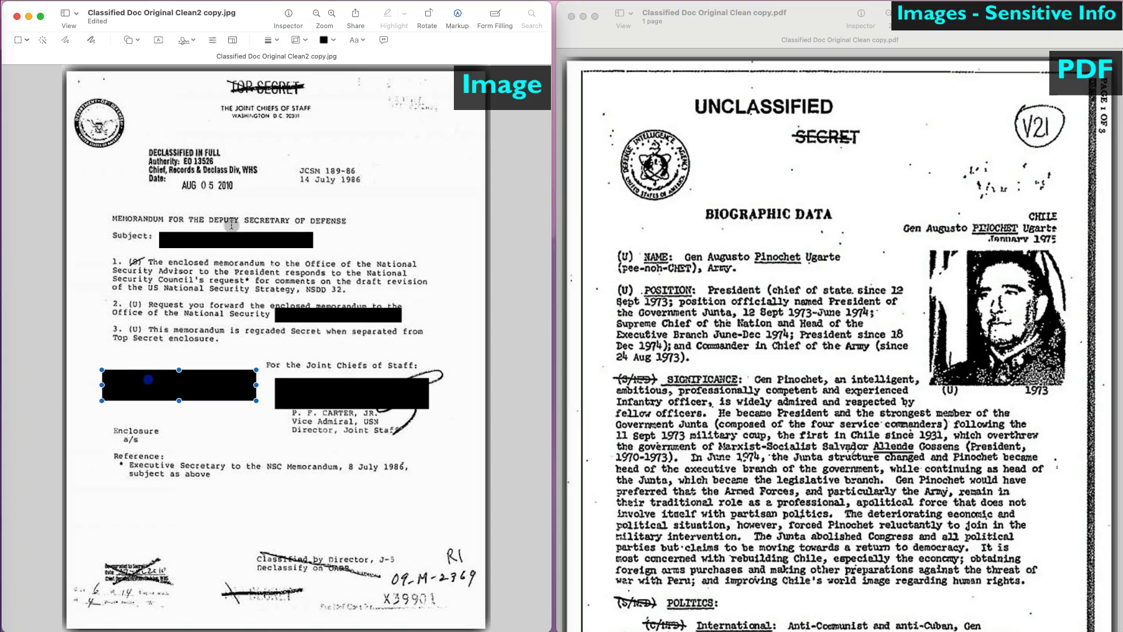
{"action": "left_click", "coordinate": [325, 40]}
{"action": "left_click", "coordinate": [351, 63]}
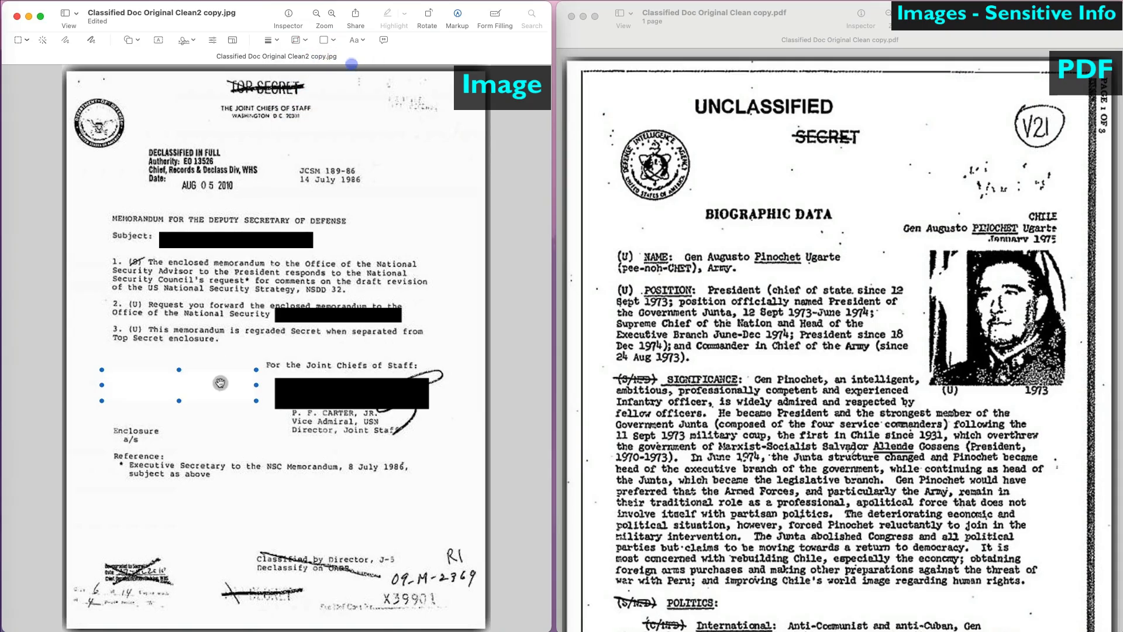
{"action": "mouse_move", "coordinate": [218, 387]}
{"action": "left_mouse_down"}
{"action": "mouse_move", "coordinate": [237, 517]}
{"action": "mouse_move", "coordinate": [185, 533]}
{"action": "mouse_move", "coordinate": [484, 621]}
{"action": "left_mouse_up"}
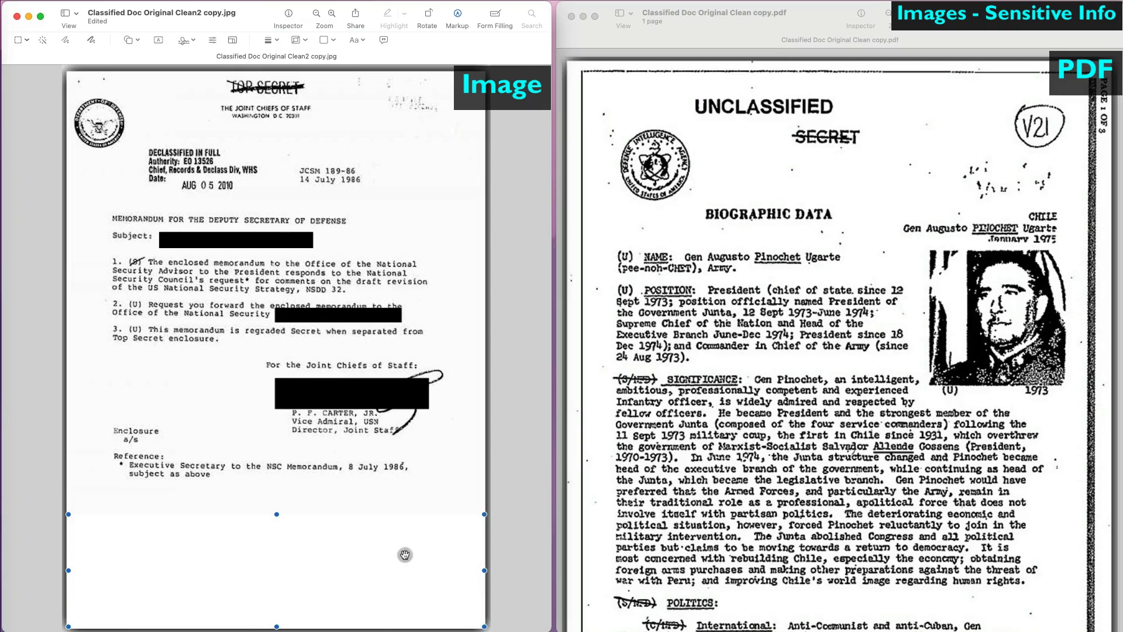
Match the white rectangle's fill to the memo's paper by sampling the page background with the eyedropper.
{"action": "left_click", "coordinate": [337, 39]}
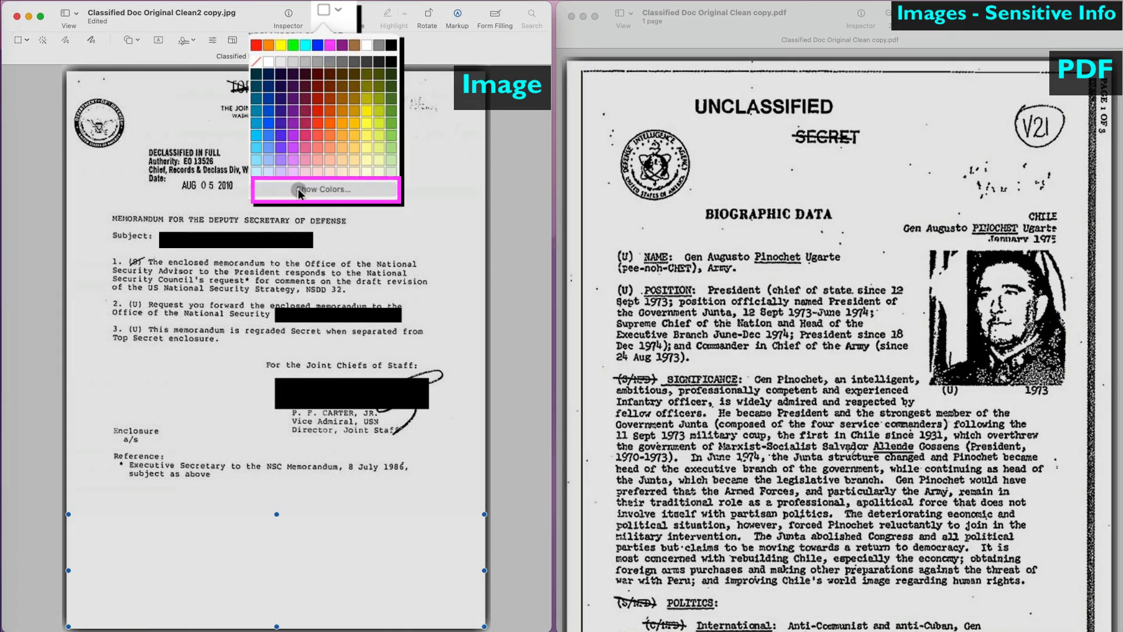
{"action": "left_click", "coordinate": [299, 189]}
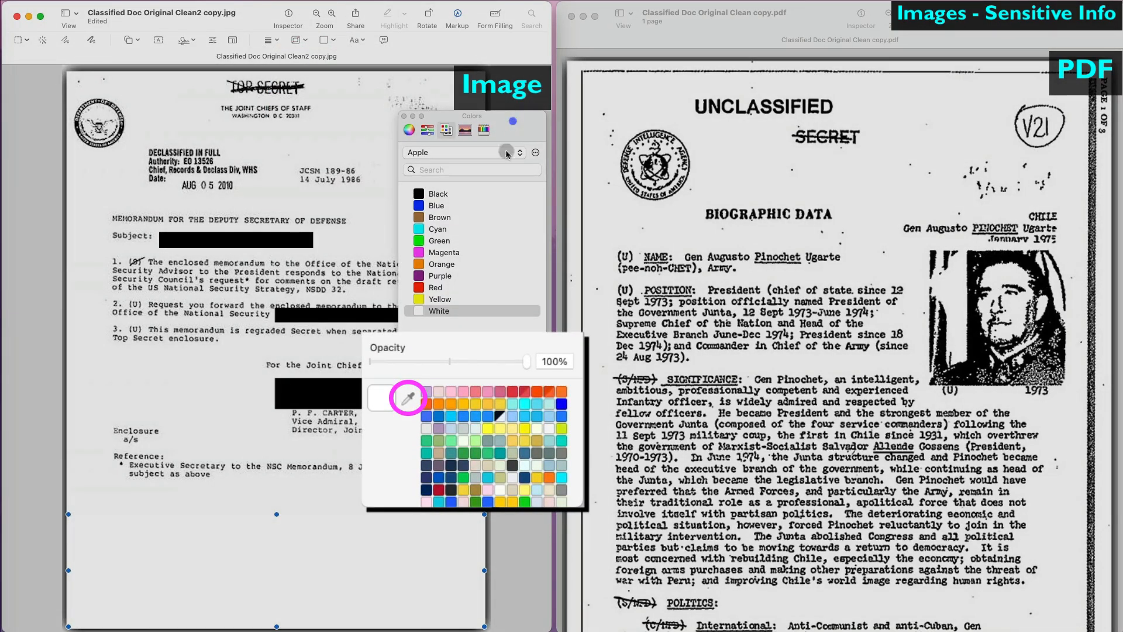
{"action": "left_click", "coordinate": [408, 397]}
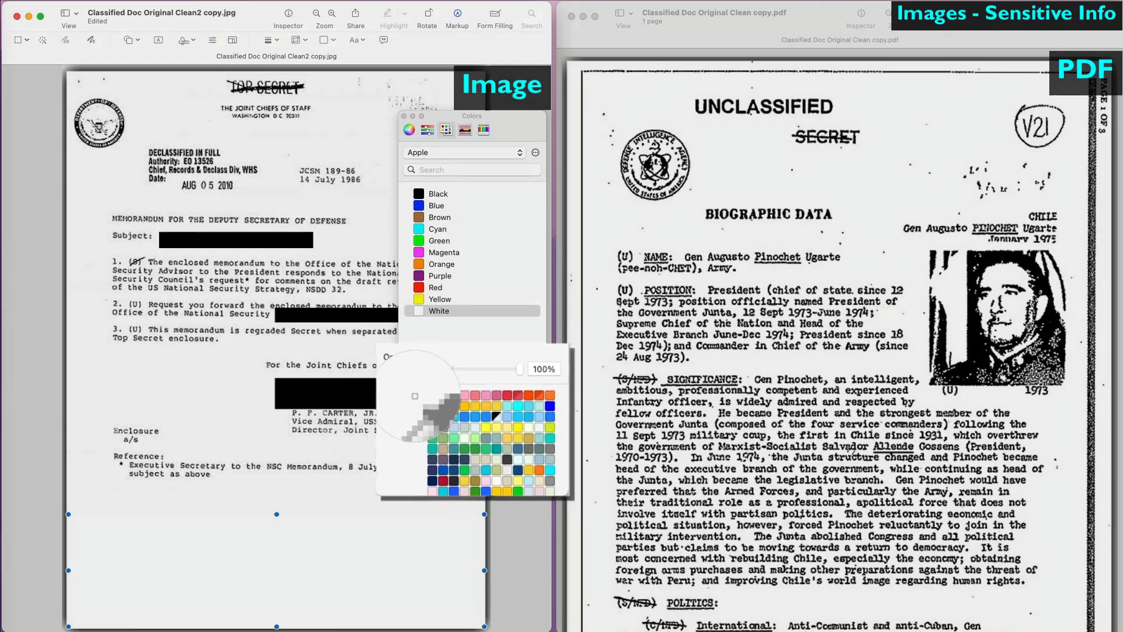
{"action": "left_click", "coordinate": [215, 463]}
{"action": "left_click", "coordinate": [403, 120]}
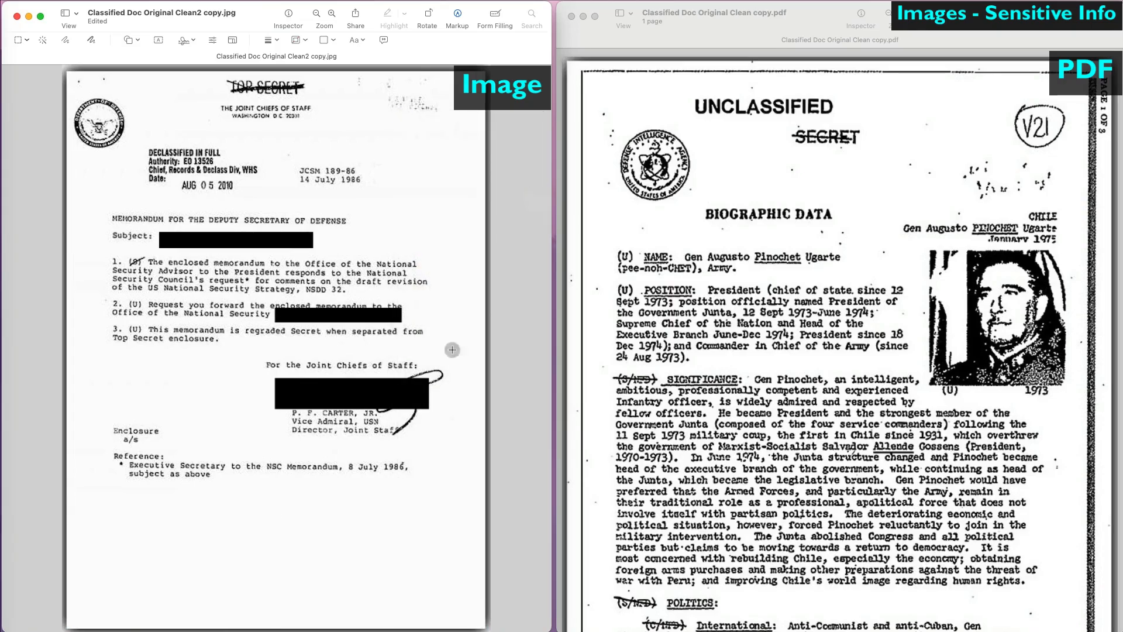
Paste a background-coloured rectangle over the memo's header, down to just above the MEMORANDUM line, and save the image.
{"action": "key", "text": "super+v"}
{"action": "left_click_drag", "start_coordinate": [350, 94], "coordinate": [345, 94]}
{"action": "left_click_drag", "start_coordinate": [483, 184], "coordinate": [483, 199]}
{"action": "left_click", "coordinate": [524, 205]}
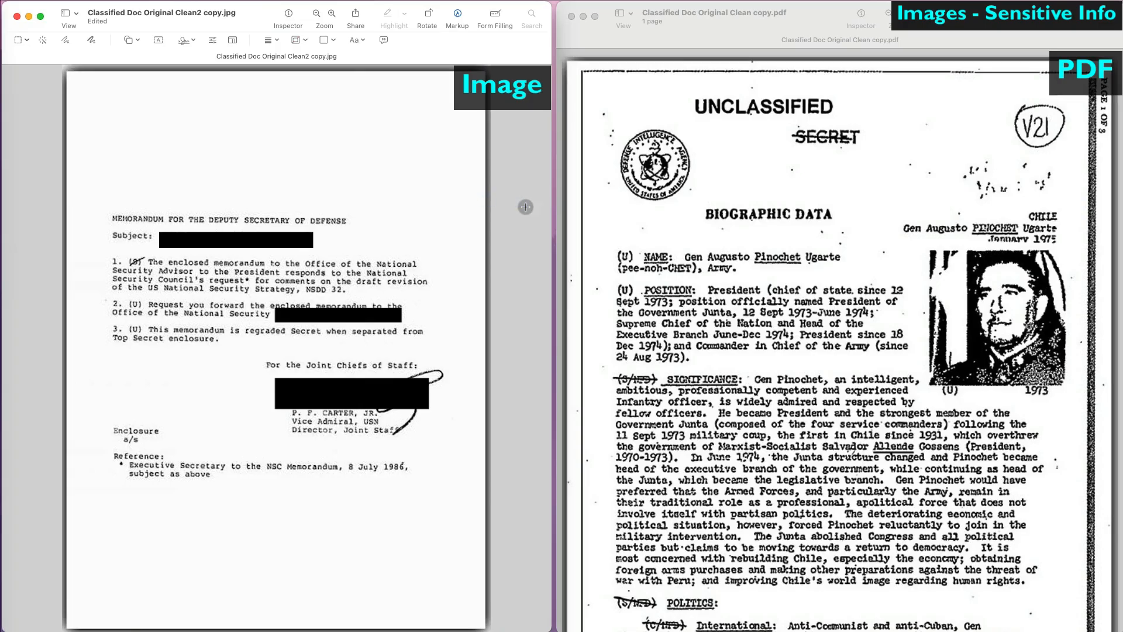
{"action": "key", "text": "super+s"}
Switch to the PDF Classified Doc Original Clean copy.pdf, show its markup tools and activate Redact, accepting the permanent-removal notice.
{"action": "left_click", "coordinate": [641, 206]}
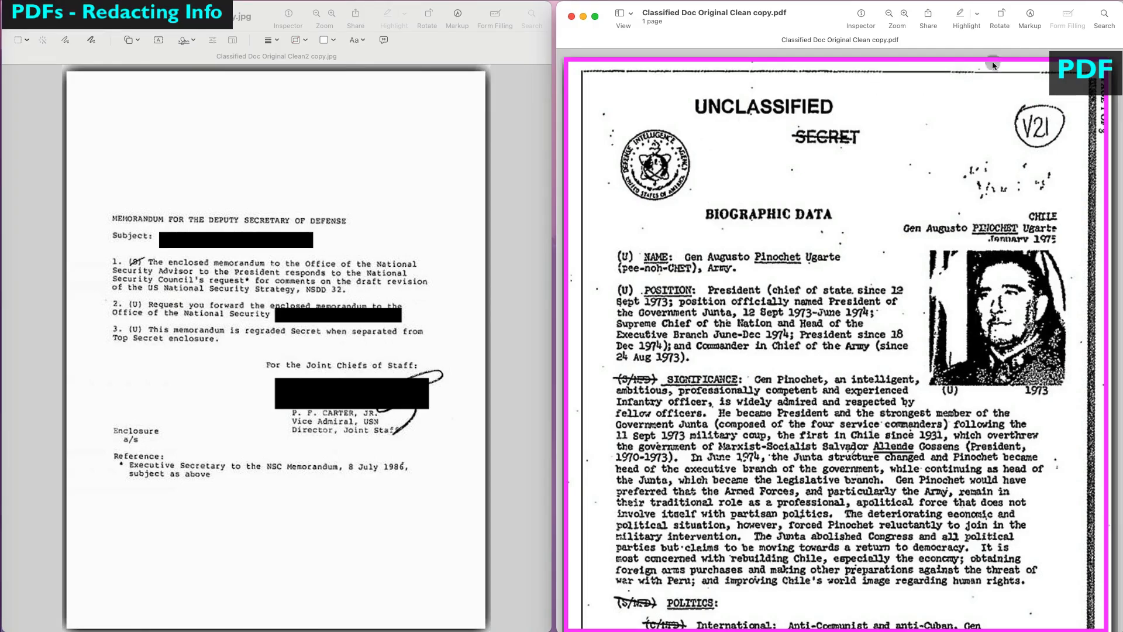
{"action": "left_click", "coordinate": [1030, 16]}
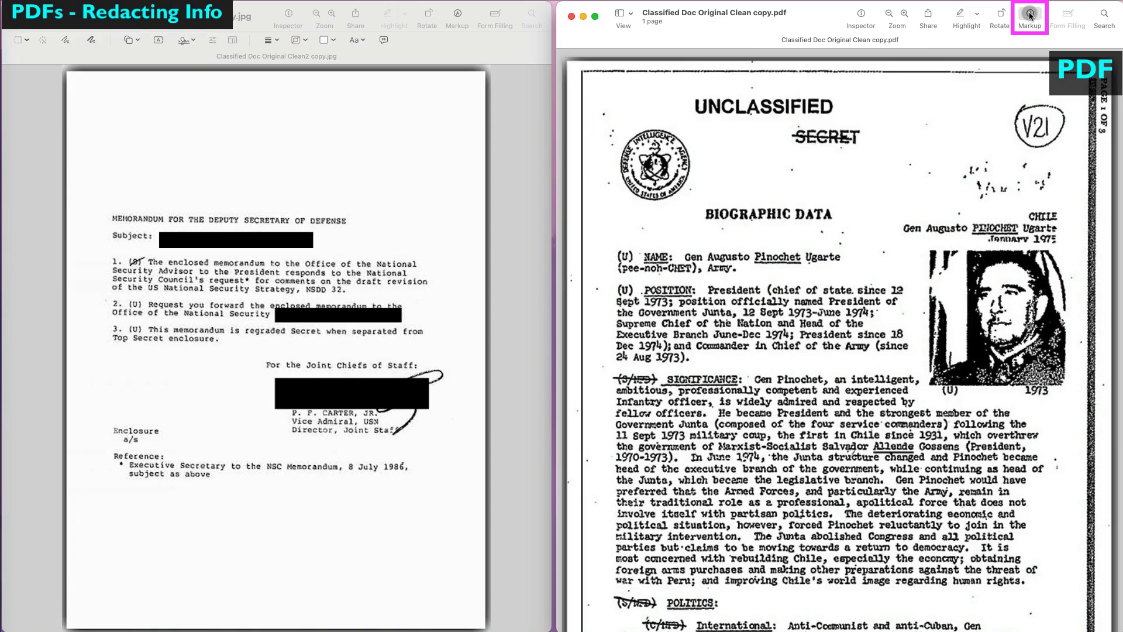
{"action": "left_click", "coordinate": [1030, 16]}
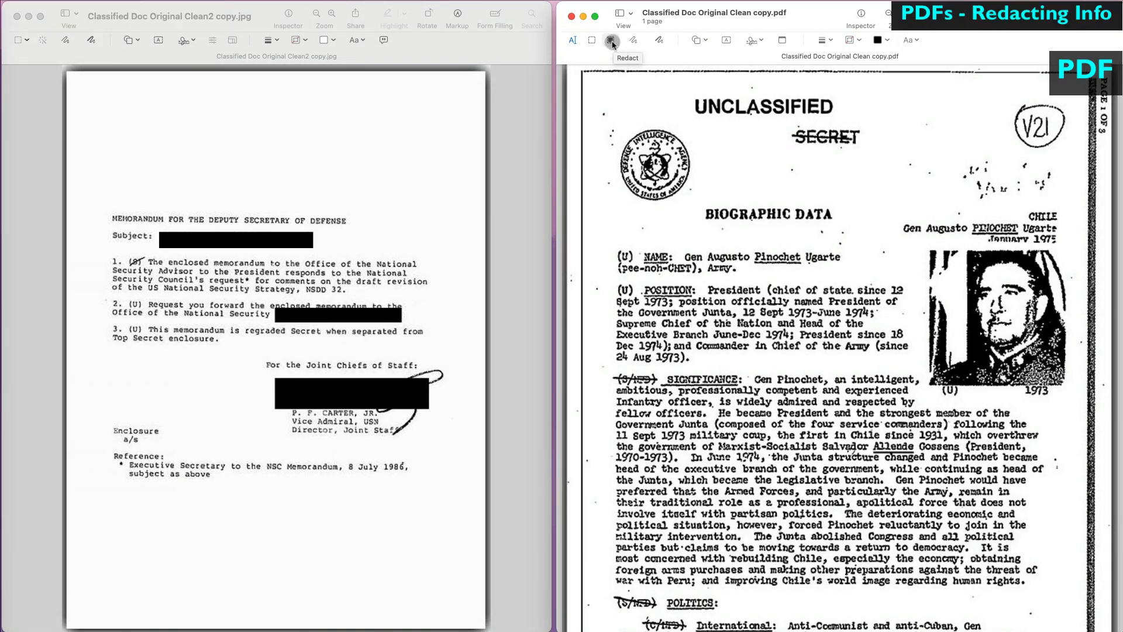
{"action": "left_click", "coordinate": [612, 44]}
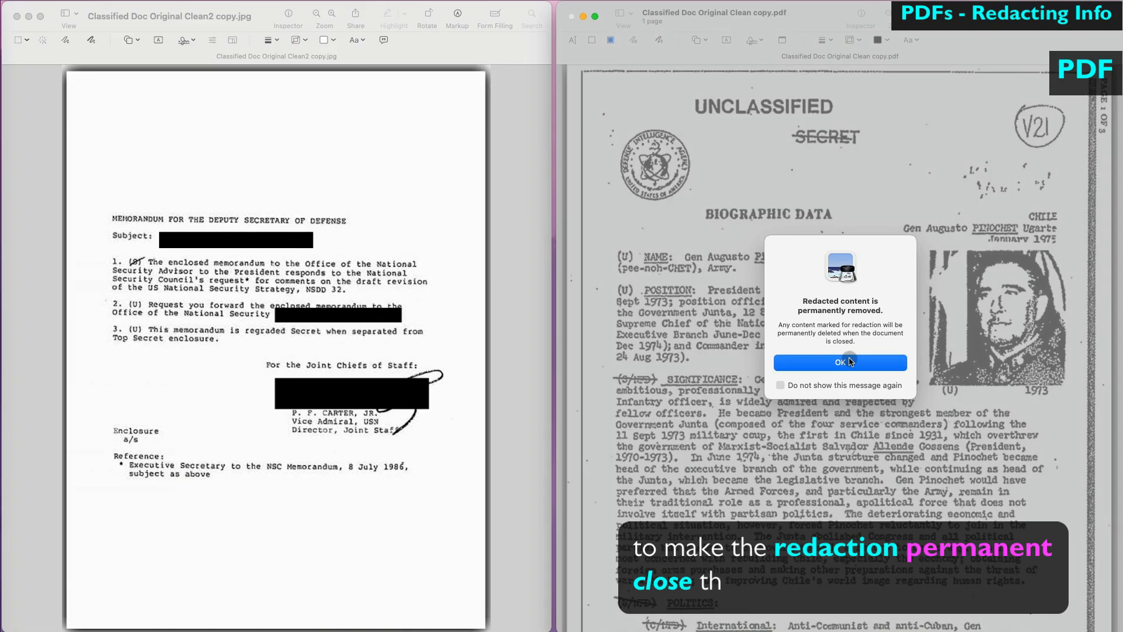
{"action": "left_click", "coordinate": [850, 361]}
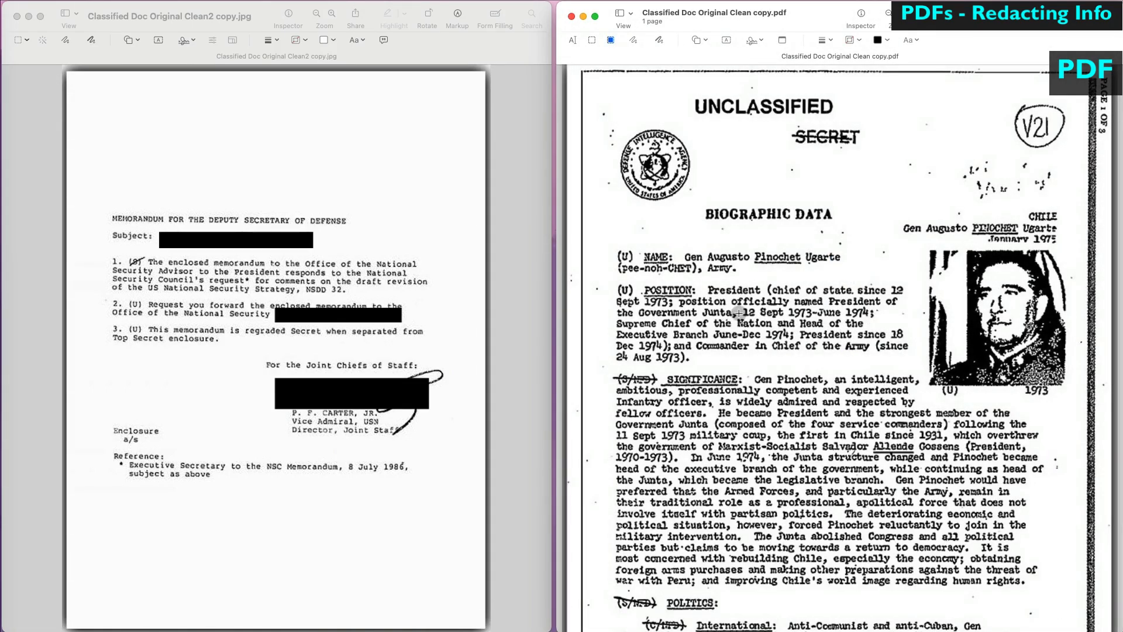
Redact the surname after NAME, two lines of the POSITION paragraph, the portrait photo, the International line and the end of the legislative-branch line.
{"action": "left_click_drag", "start_coordinate": [754, 245], "coordinate": [844, 269]}
{"action": "left_click_drag", "start_coordinate": [613, 306], "coordinate": [881, 328]}
{"action": "left_click_drag", "start_coordinate": [932, 245], "coordinate": [1076, 396]}
{"action": "left_click_drag", "start_coordinate": [784, 614], "coordinate": [993, 630]}
{"action": "left_click_drag", "start_coordinate": [890, 474], "coordinate": [1033, 487]}
Move and enlarge the POSITION paragraph's redaction box to cover the paragraph's last three lines.
{"action": "left_click", "coordinate": [830, 319]}
{"action": "left_click", "coordinate": [831, 320]}
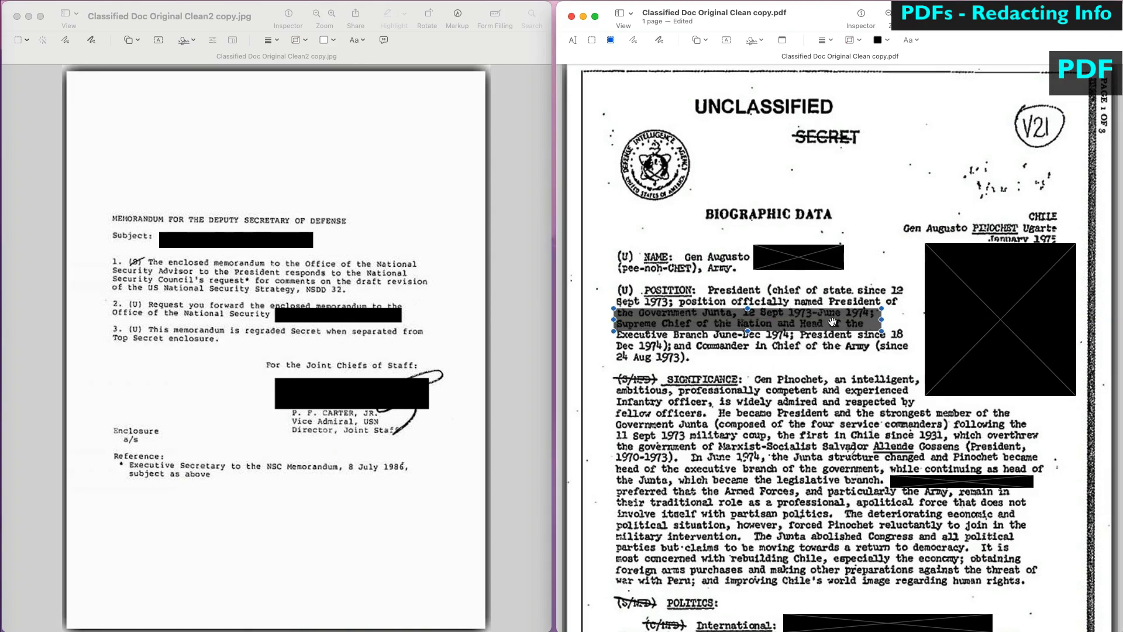
{"action": "left_click_drag", "start_coordinate": [832, 321], "coordinate": [908, 346]}
{"action": "left_click", "coordinate": [885, 382]}
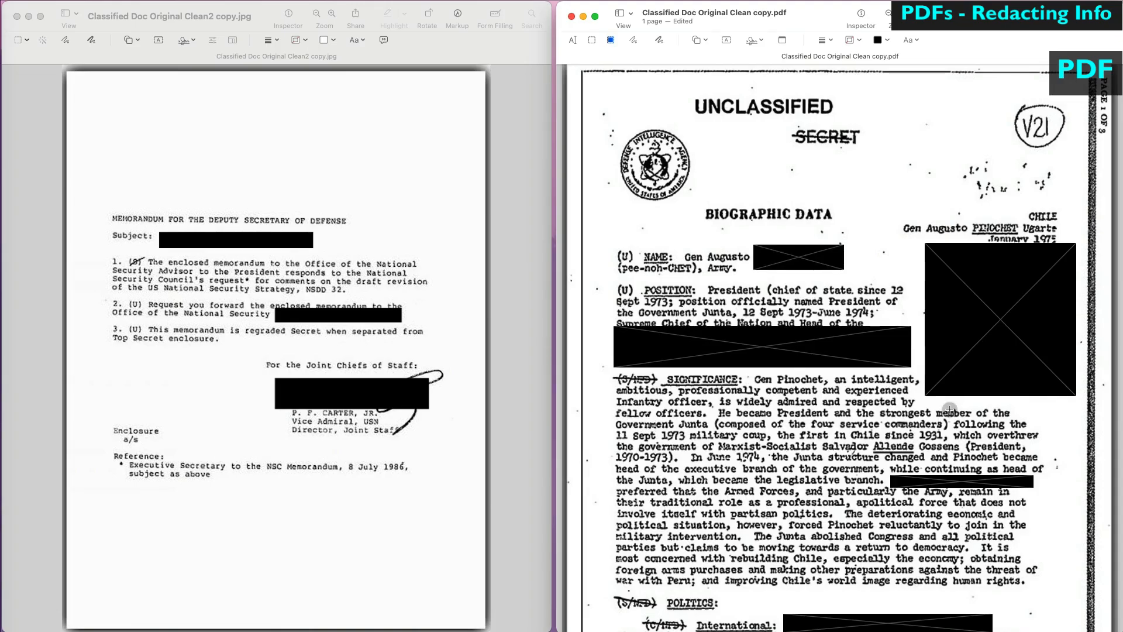
Delete the redaction box over the portrait photo.
{"action": "mouse_move", "coordinate": [960, 384]}
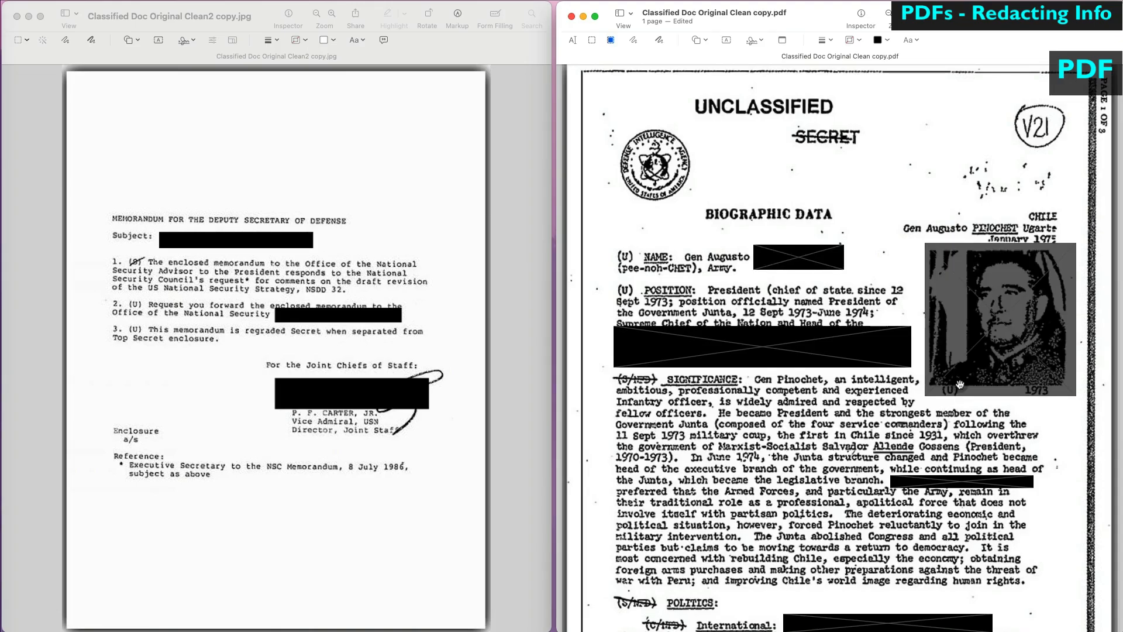
{"action": "left_click", "coordinate": [959, 384]}
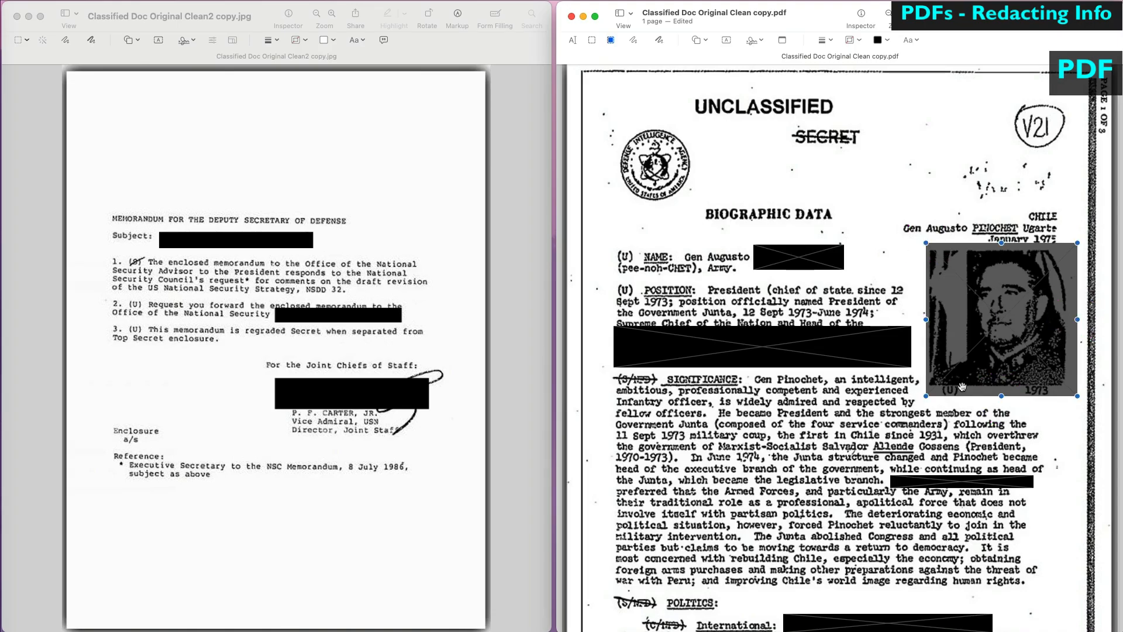
{"action": "key", "text": "BackSpace"}
{"action": "mouse_move", "coordinate": [939, 480]}
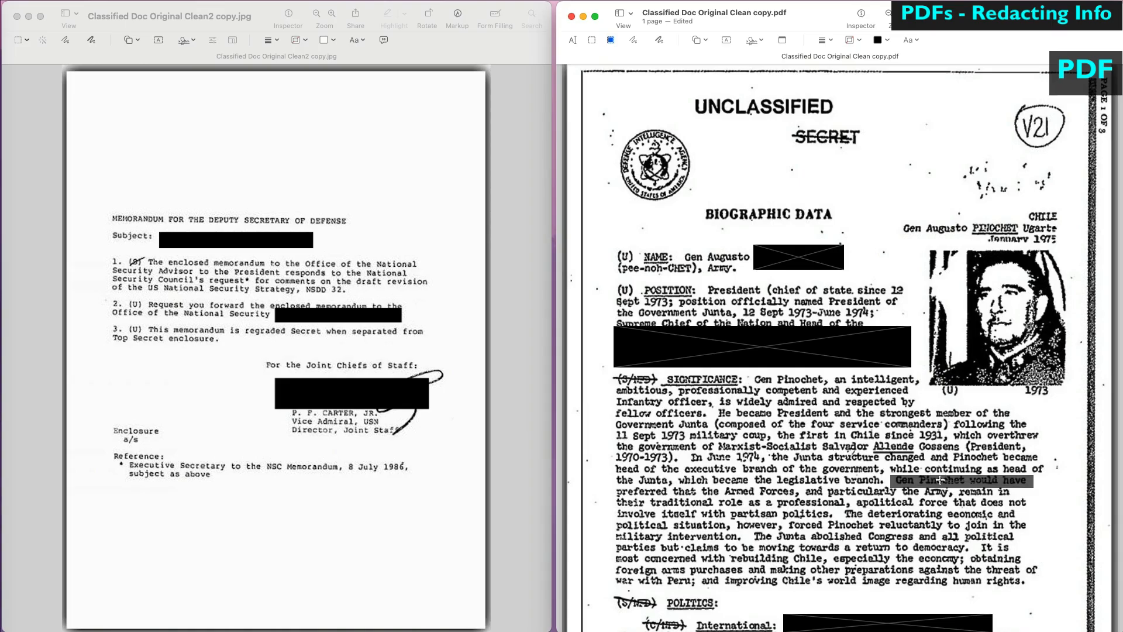
{"action": "left_click_drag", "start_coordinate": [1030, 484], "coordinate": [1051, 503]}
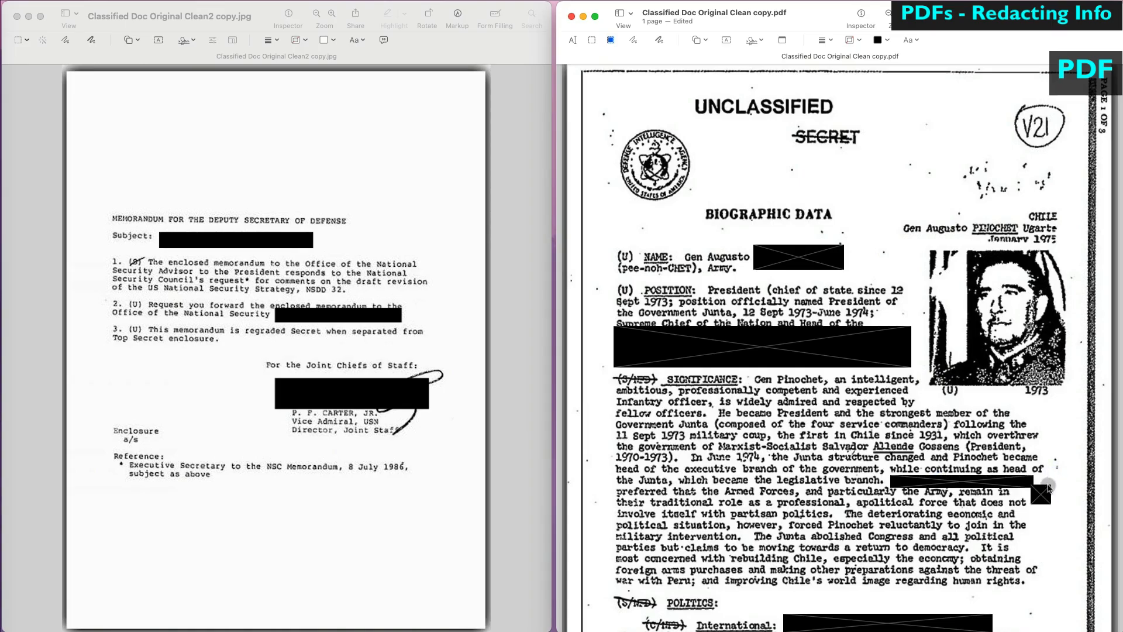
{"action": "key", "text": "super+z"}
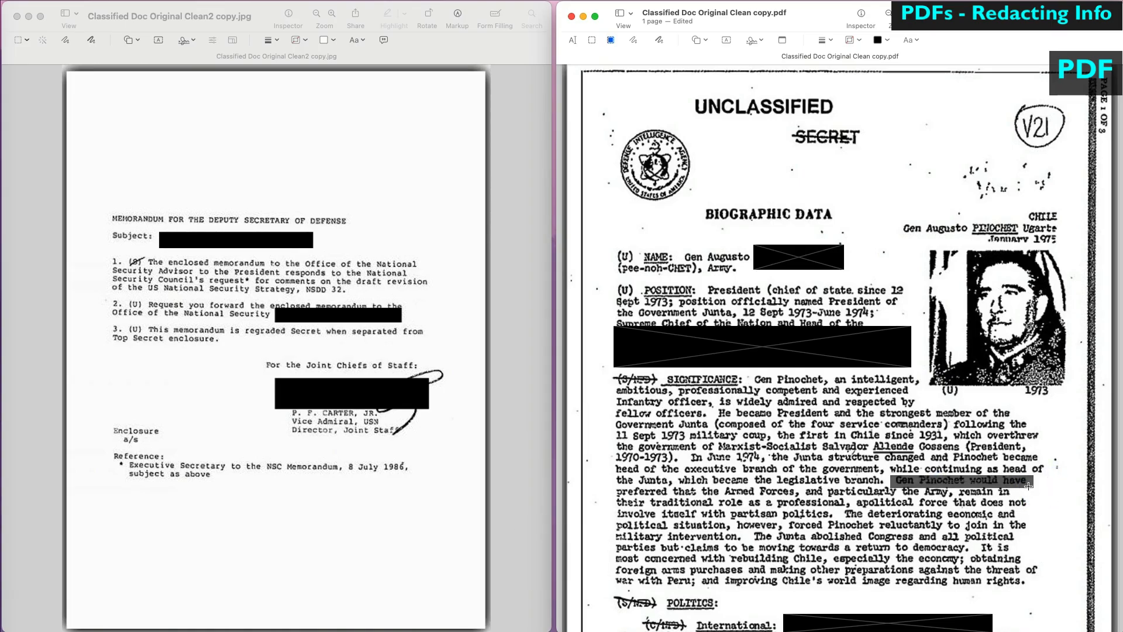
{"action": "left_click_drag", "start_coordinate": [1033, 475], "coordinate": [1049, 457]}
{"action": "key", "text": "super+z"}
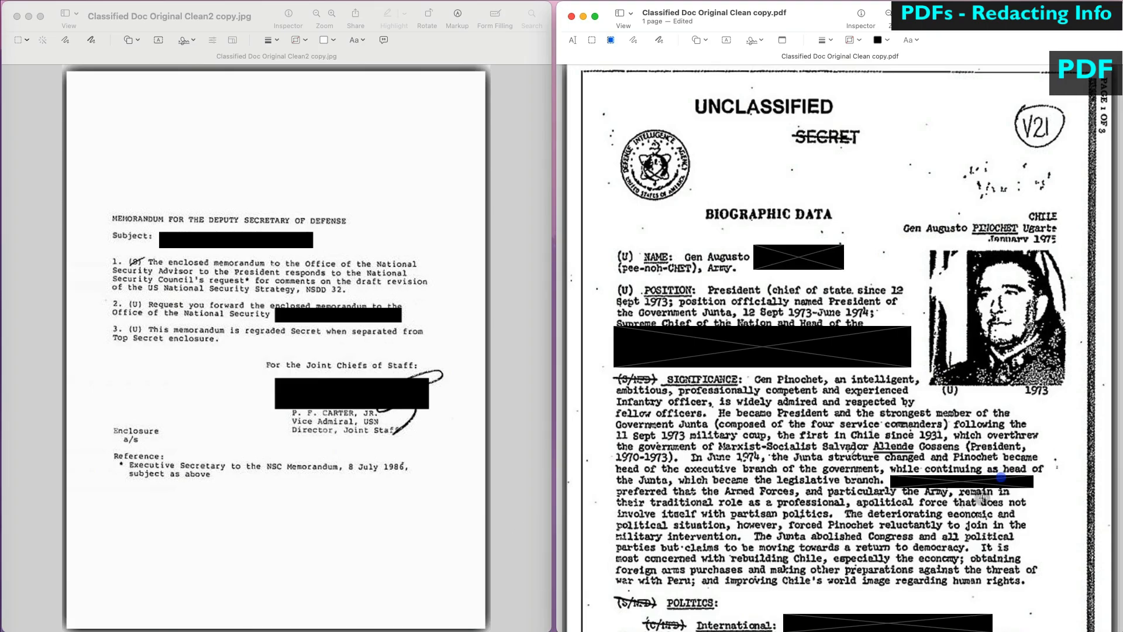
Delete the redaction box at the end of the legislative-branch line in the SIGNIFICANCE paragraph.
{"action": "scroll", "coordinate": [917, 483], "scroll_direction": "up", "scroll_amount": 5}
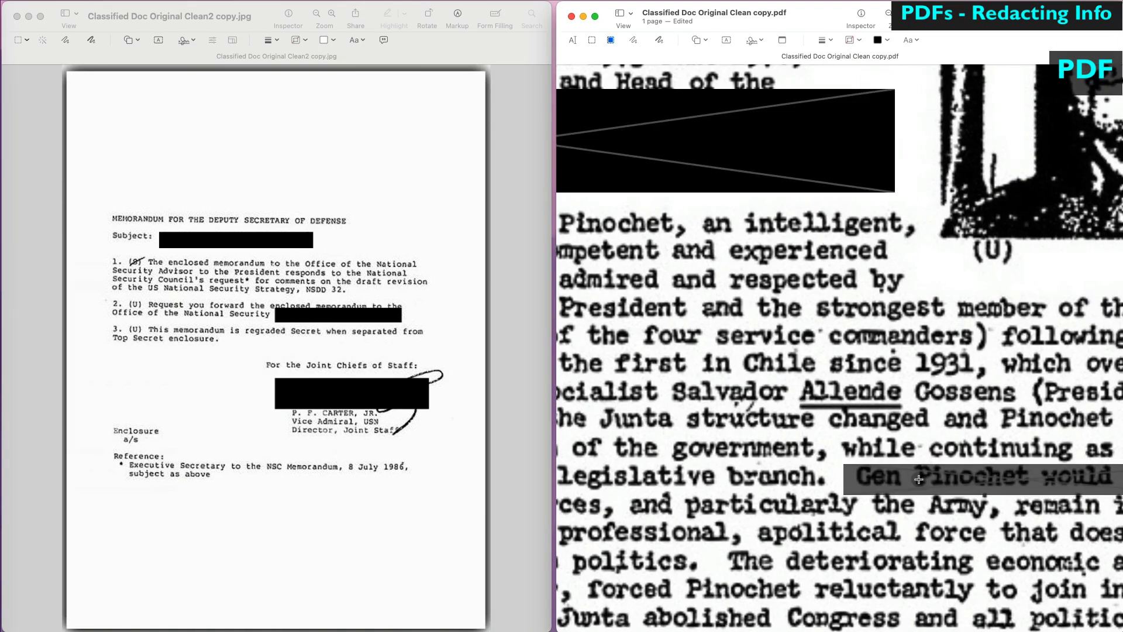
{"action": "scroll", "coordinate": [917, 483], "scroll_direction": "right", "scroll_amount": 4}
{"action": "left_click", "coordinate": [920, 482]}
{"action": "key", "text": "BackSpace"}
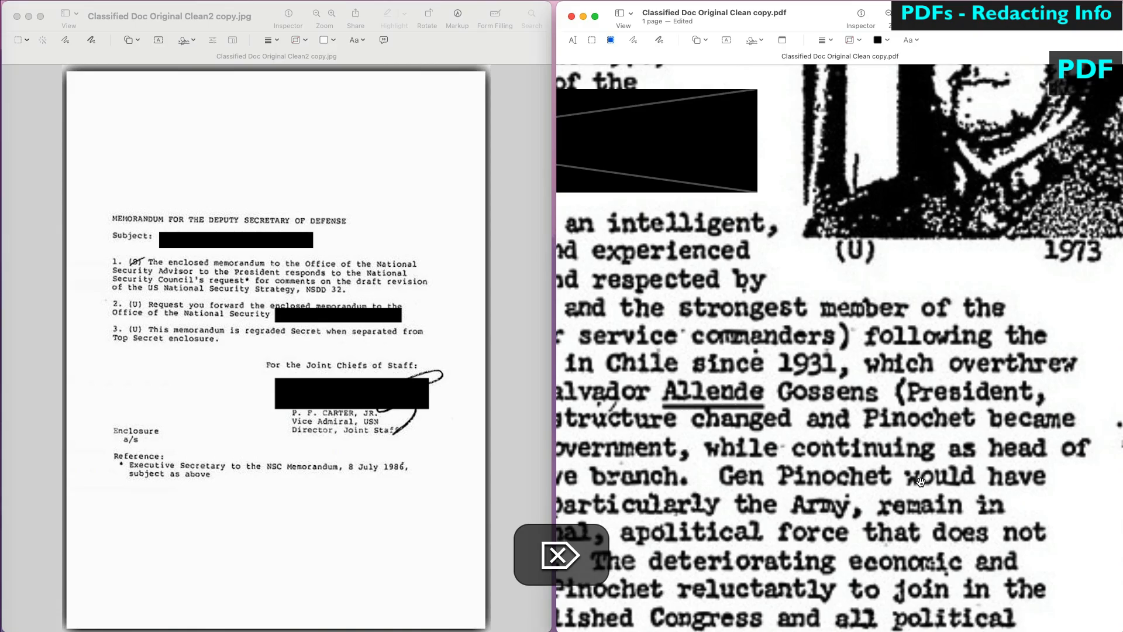
Save the redacted PDF and quit the application to make the redactions permanent.
{"action": "scroll", "coordinate": [921, 481], "scroll_direction": "down", "scroll_amount": 5}
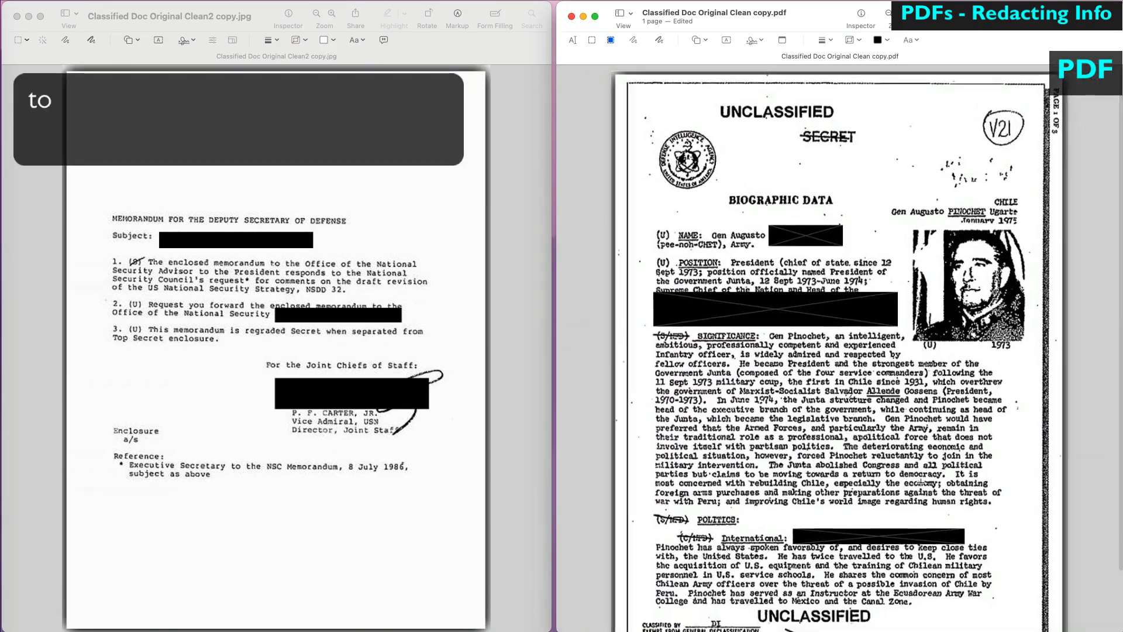
{"action": "key", "text": "super+s"}
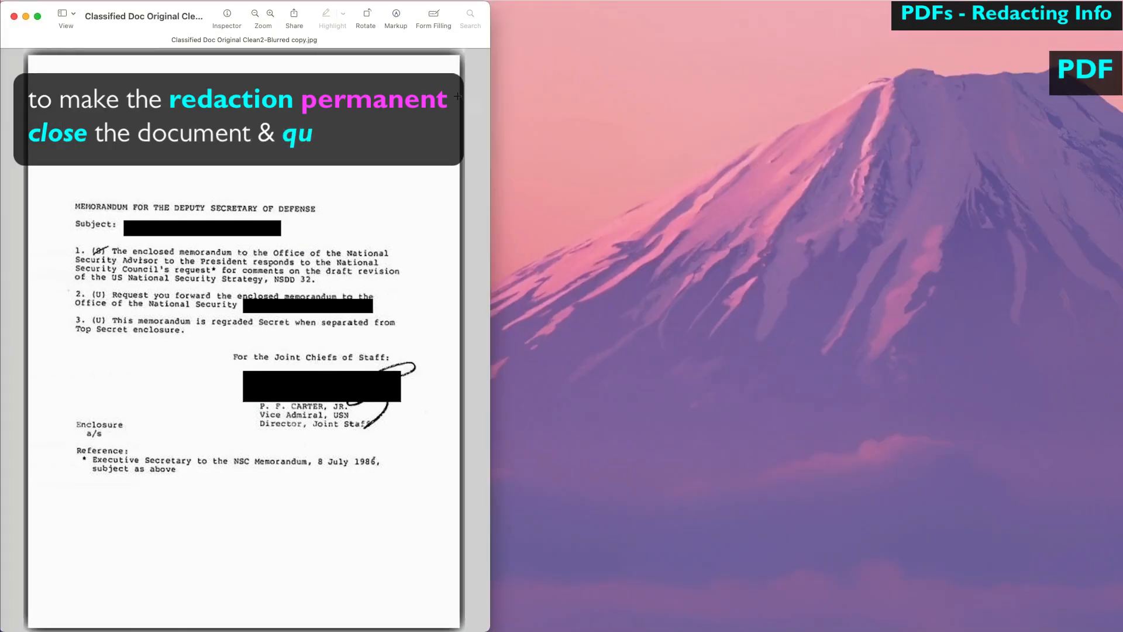
{"action": "key", "text": "super+q"}
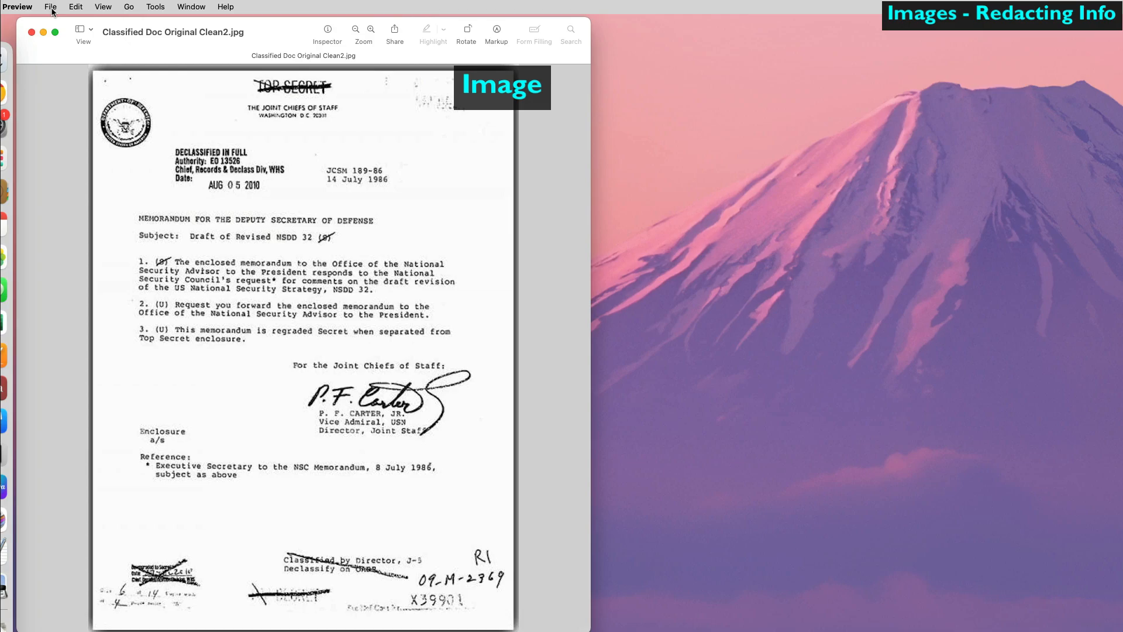
Export Classified Doc Original Clean2.jpg as a PDF and activate Redact in the exported copy.
{"action": "left_click", "coordinate": [51, 8]}
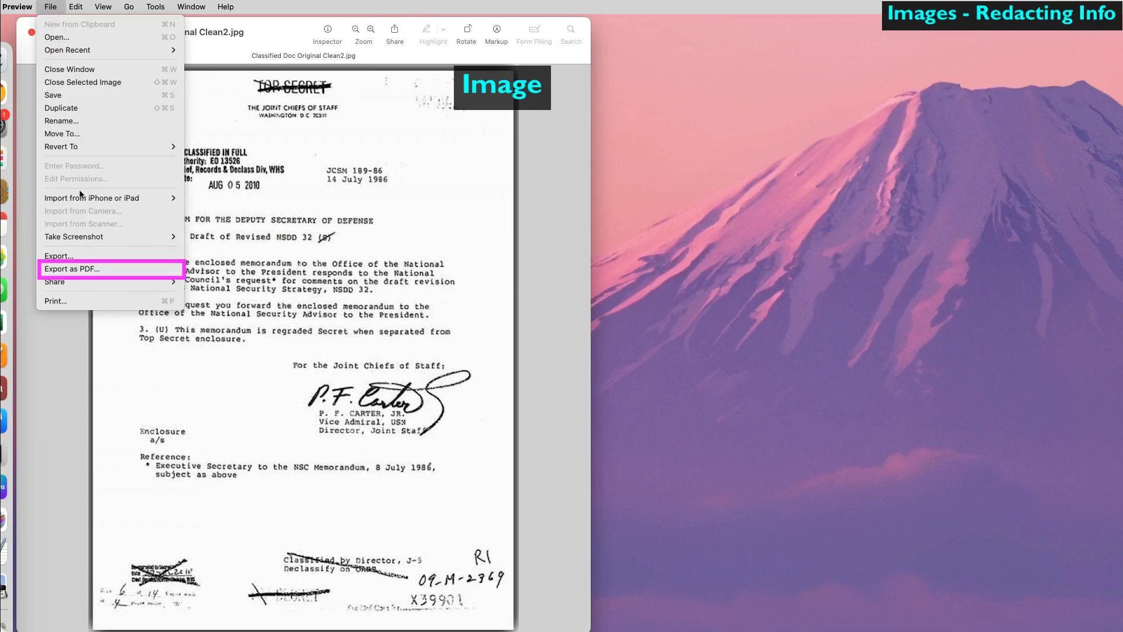
{"action": "left_click", "coordinate": [86, 270]}
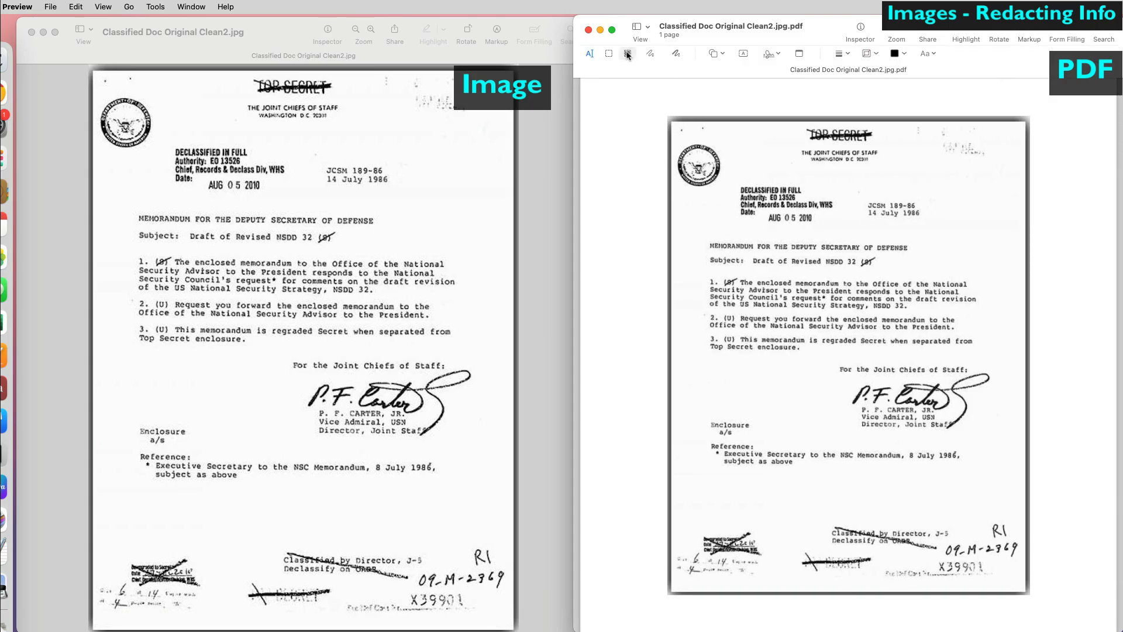
{"action": "left_click", "coordinate": [628, 55]}
Redact the Subject text, the end of paragraph 2 and the signature in the exported PDF, save it and quit.
{"action": "left_click_drag", "start_coordinate": [749, 251], "coordinate": [890, 272]}
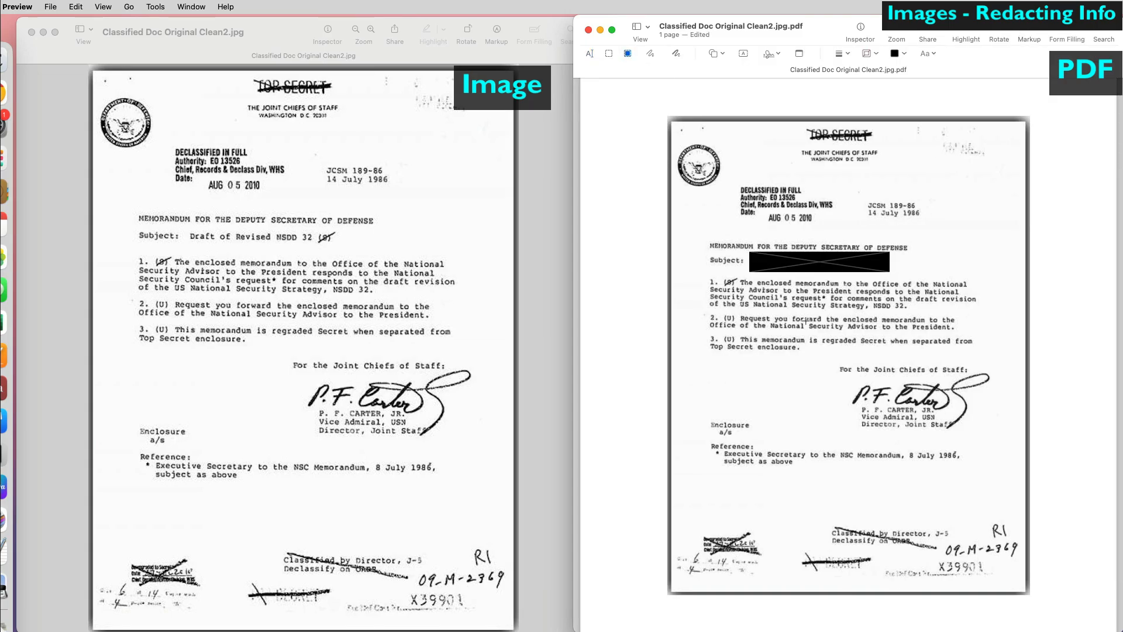
{"action": "left_click_drag", "start_coordinate": [807, 320], "coordinate": [960, 334]}
{"action": "left_click_drag", "start_coordinate": [846, 377], "coordinate": [975, 414]}
{"action": "key", "text": "super+s"}
{"action": "key", "text": "super+q"}
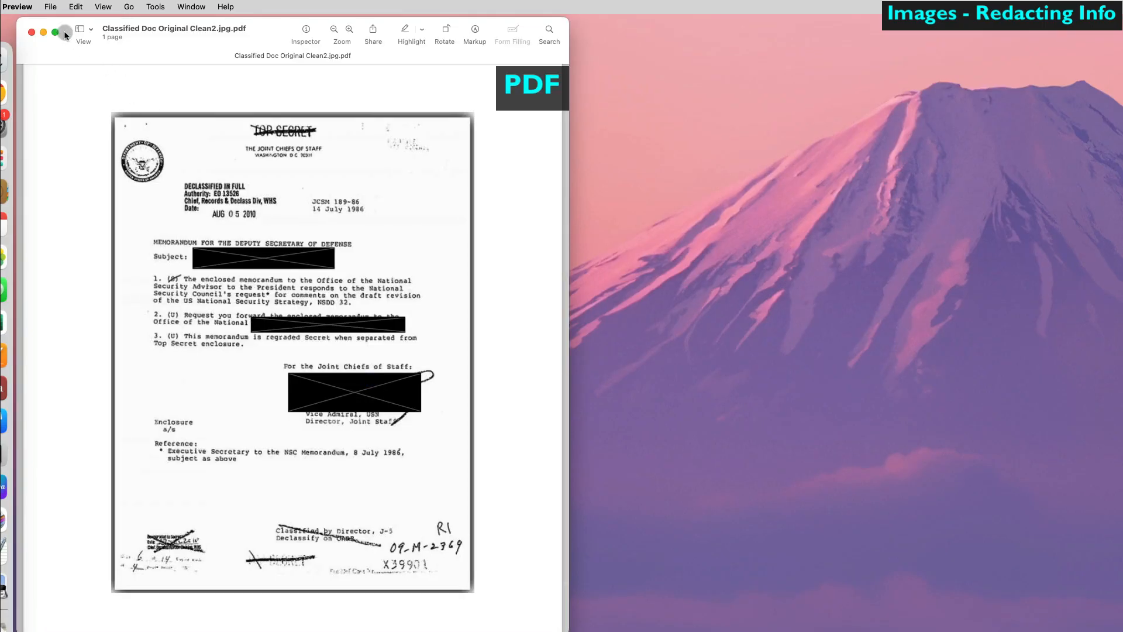
Export the redacted PDF as a JPEG image named Classified Doc Original Clean3.jpg.jpg.
{"action": "left_click", "coordinate": [51, 8]}
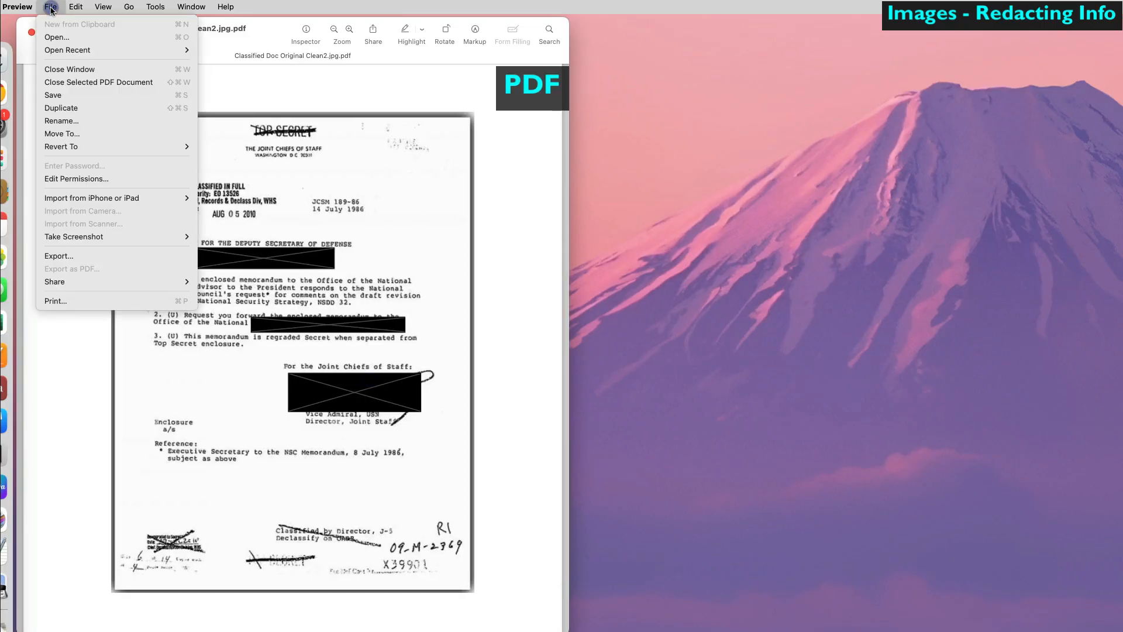
{"action": "left_click", "coordinate": [74, 256]}
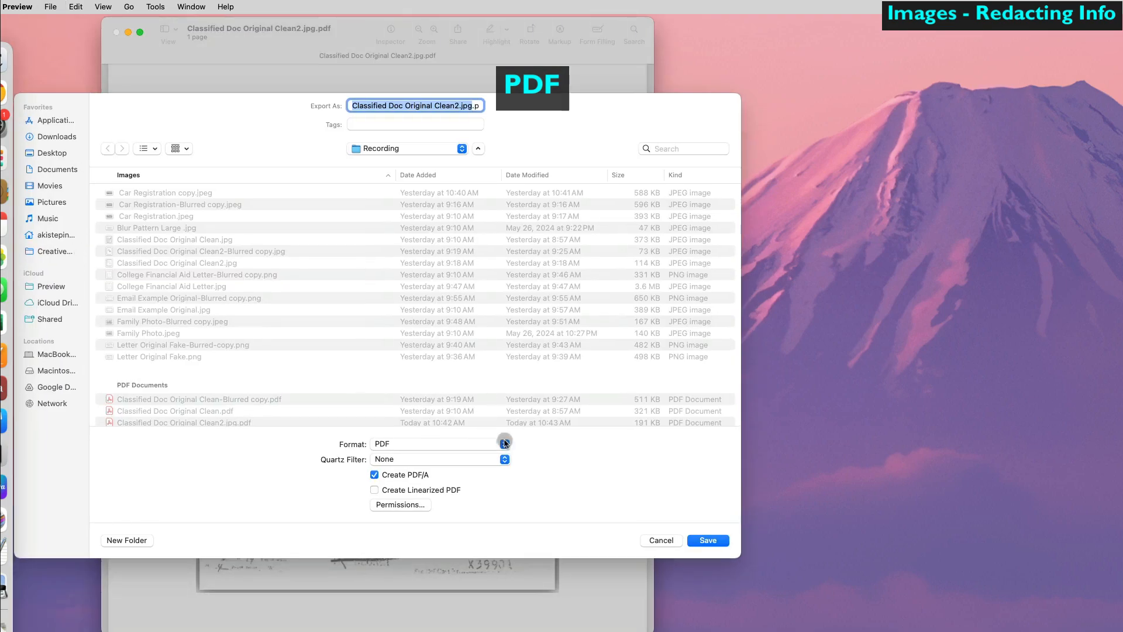
{"action": "left_click", "coordinate": [504, 444]}
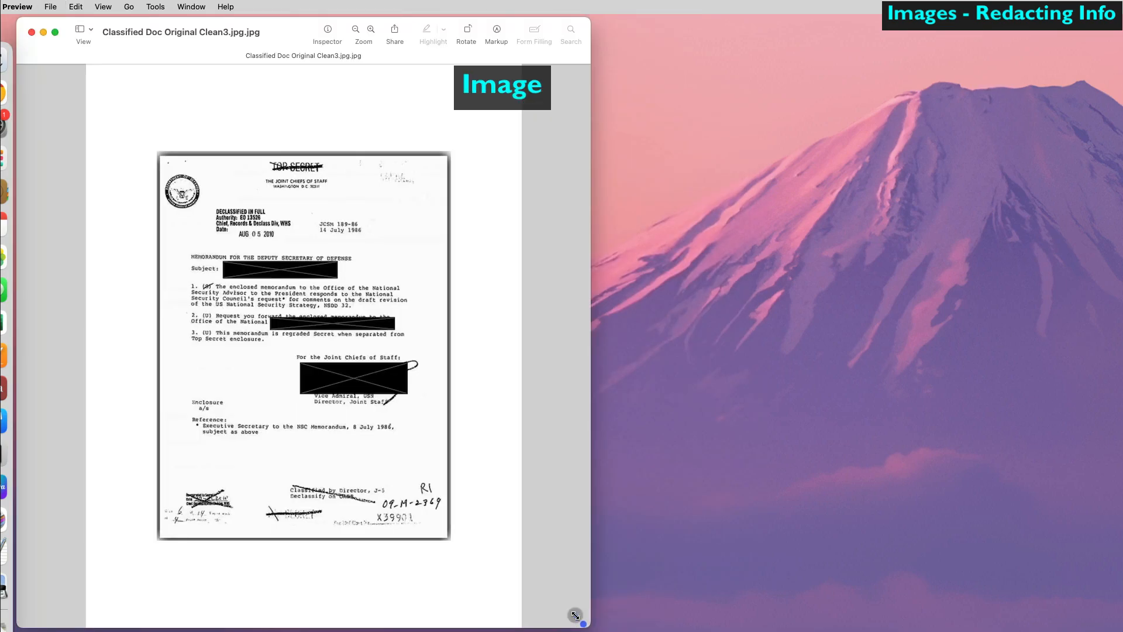
Check whether the redaction box over the signature can be selected or moved in the exported JPEG.
{"action": "left_click_drag", "start_coordinate": [335, 375], "coordinate": [335, 377]}
{"action": "left_click", "coordinate": [340, 387]}
{"action": "left_click", "coordinate": [341, 388]}
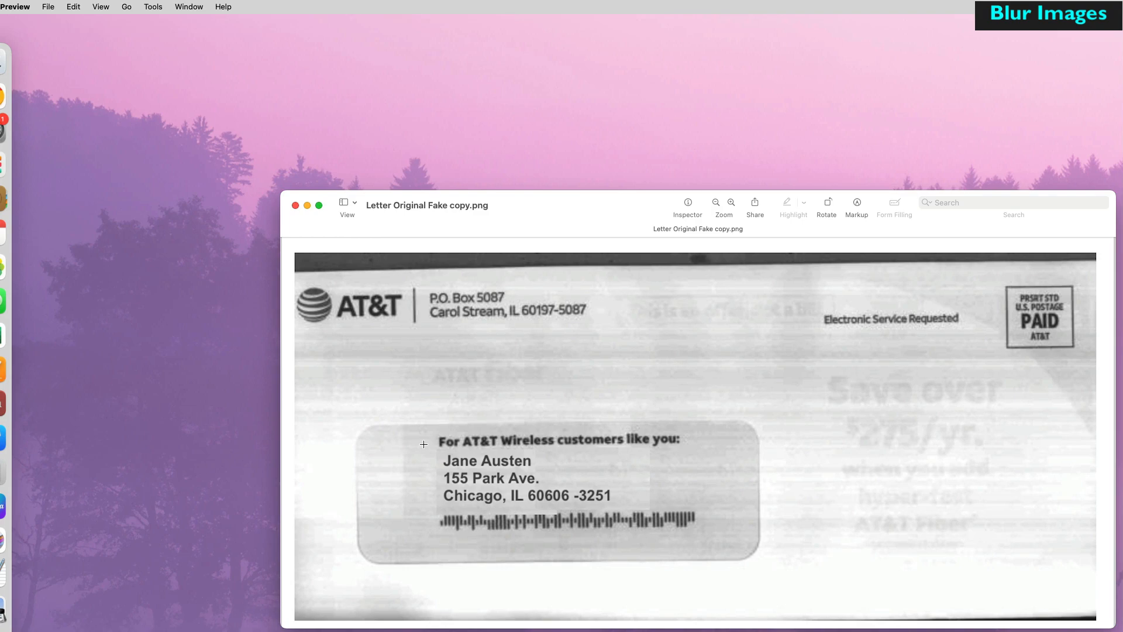
Copy the recipient's name and address block from Letter Original Fake copy.png and create a new image from the clipboard.
{"action": "left_click_drag", "start_coordinate": [436, 449], "coordinate": [627, 507]}
{"action": "key", "text": "super+c"}
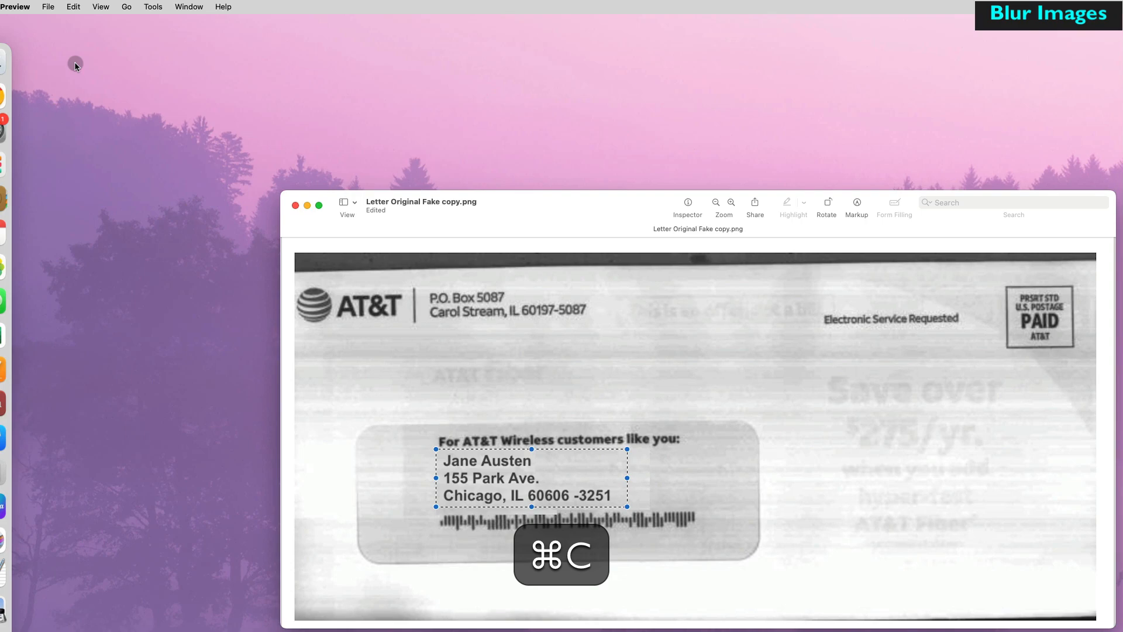
{"action": "left_click", "coordinate": [48, 7]}
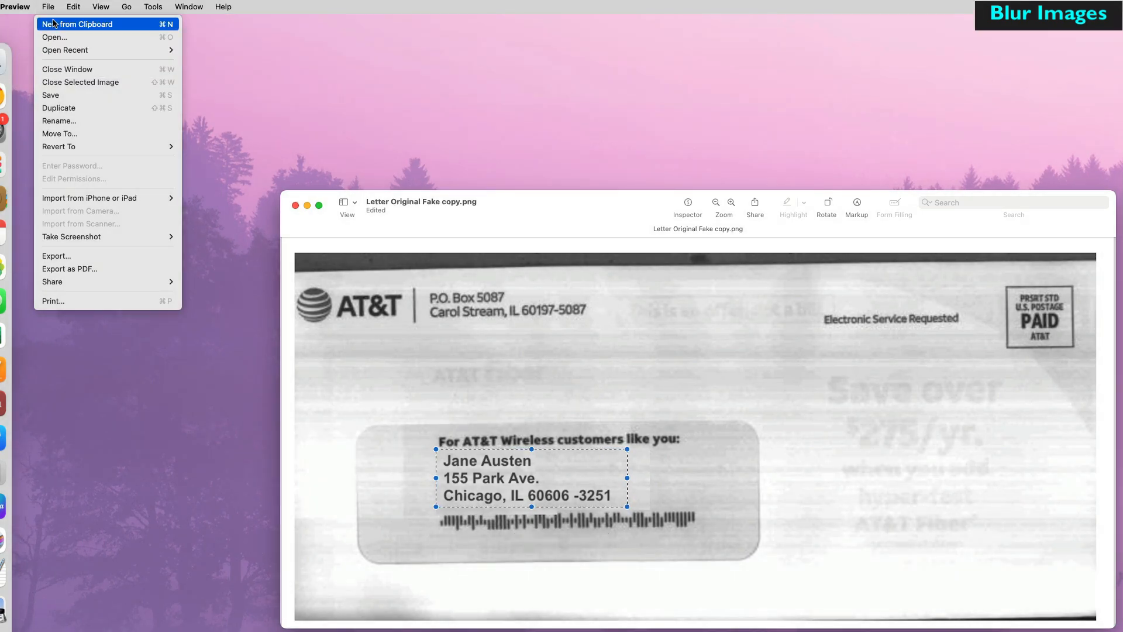
{"action": "left_click", "coordinate": [53, 20]}
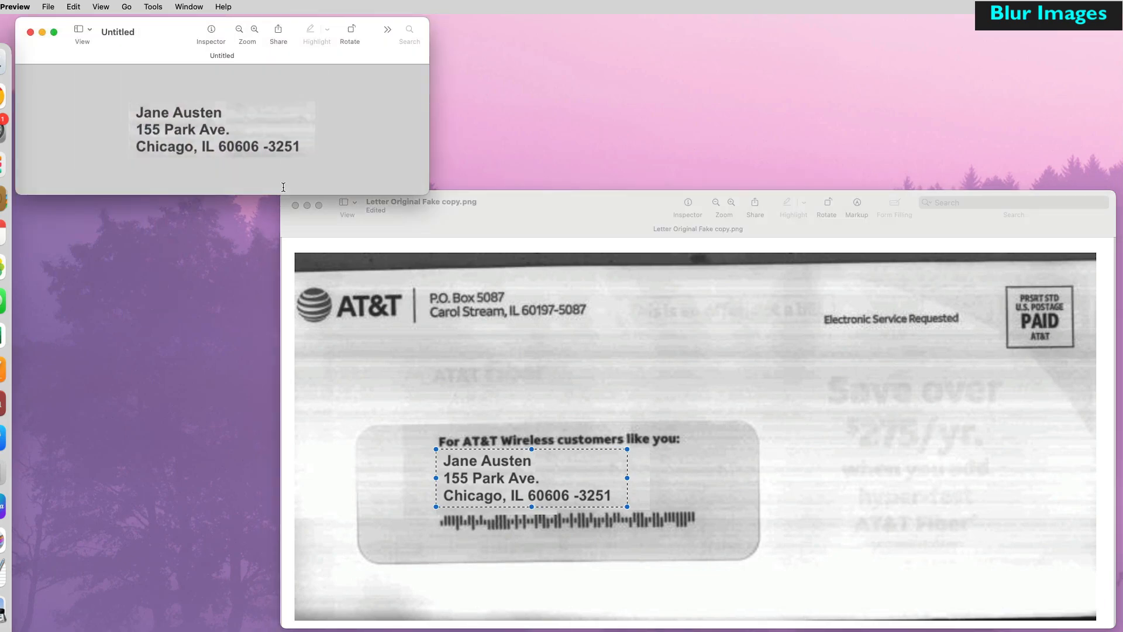
Resize the new address-block image to 10 percent with proportional scaling.
{"action": "left_click", "coordinate": [156, 7]}
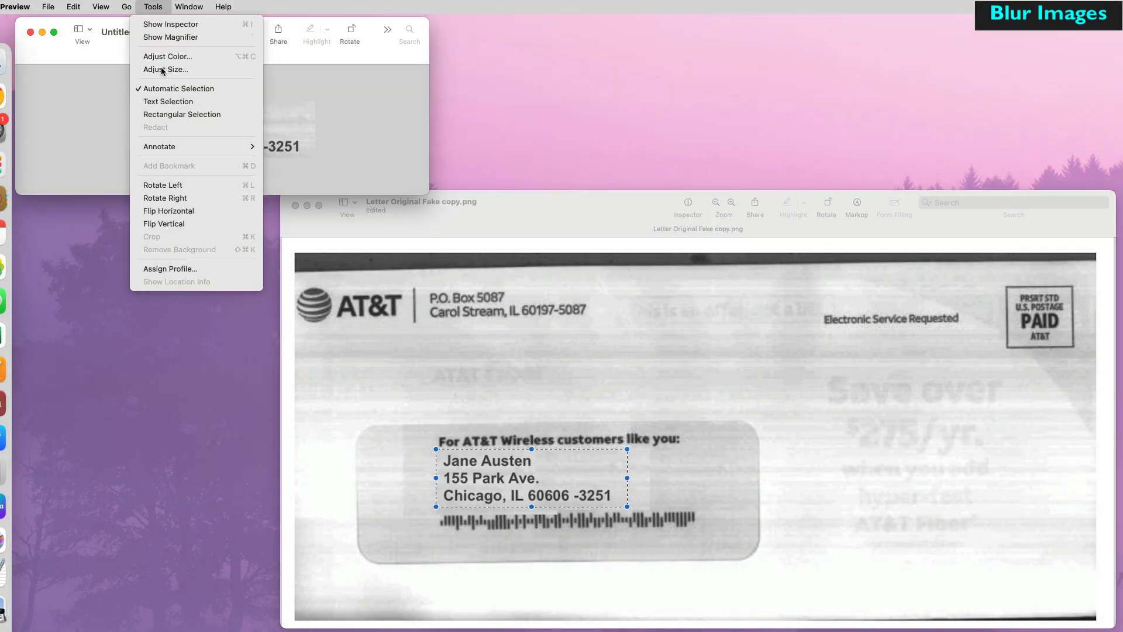
{"action": "left_click", "coordinate": [146, 106]}
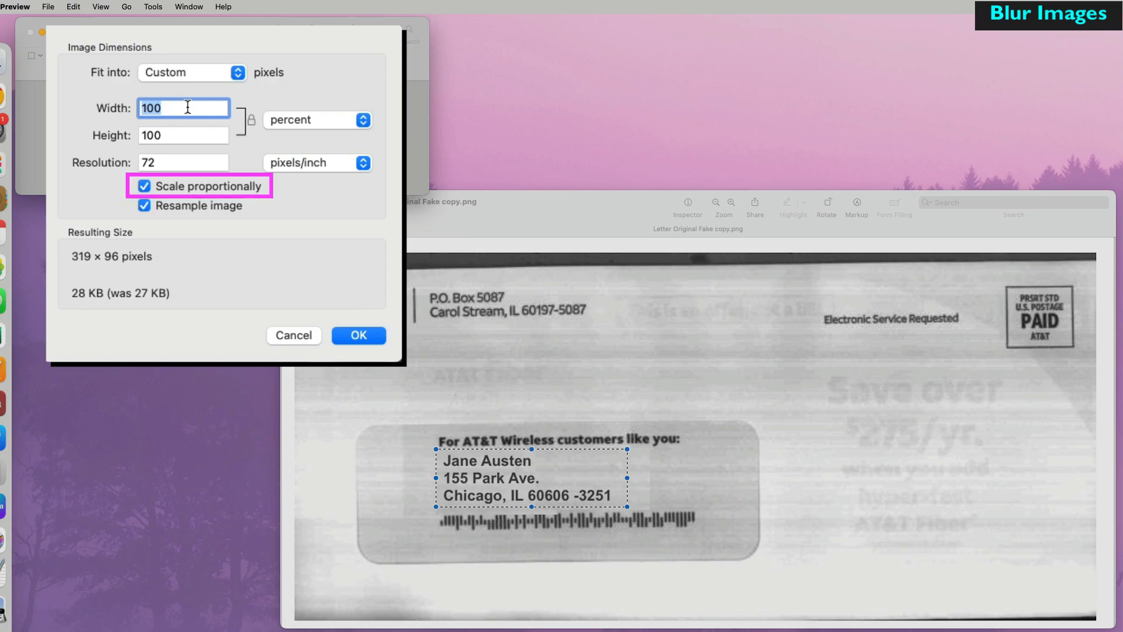
{"action": "type", "text": "10"}
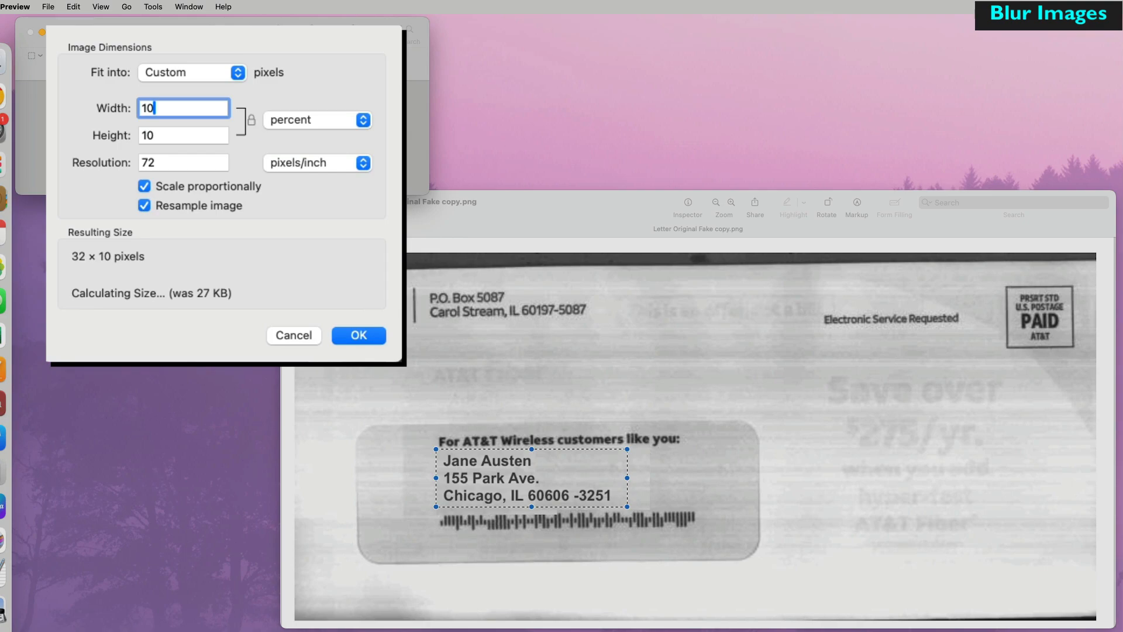
{"action": "key", "text": "Return"}
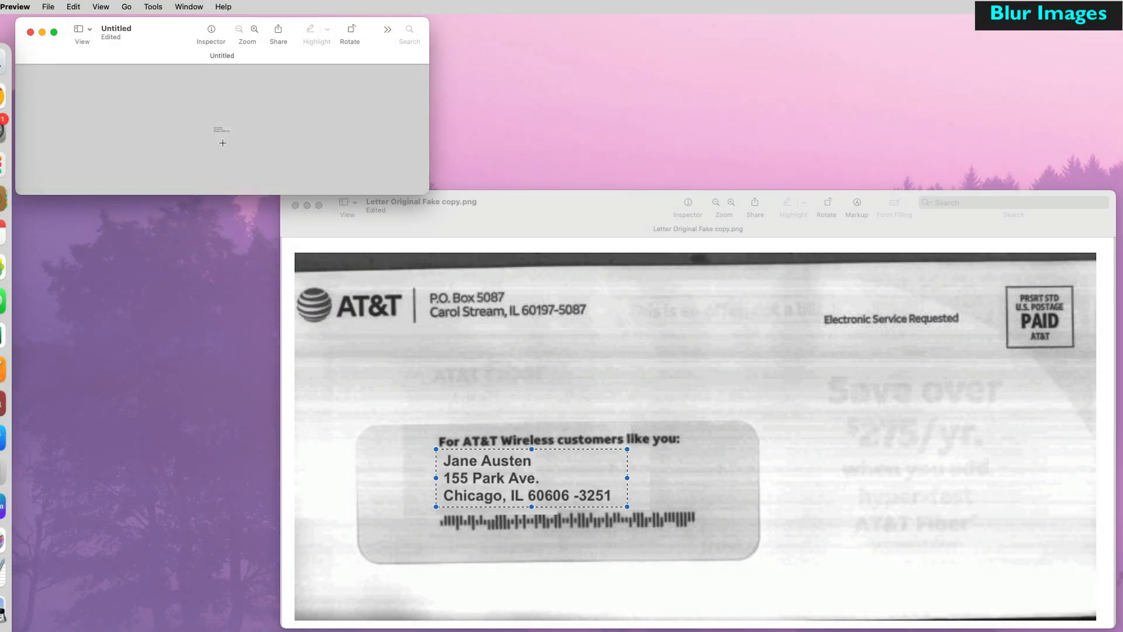
Copy the whole pixelated address image and paste it into Letter Original Fake copy.png.
{"action": "scroll", "coordinate": [247, 130], "scroll_direction": "up", "scroll_amount": 8}
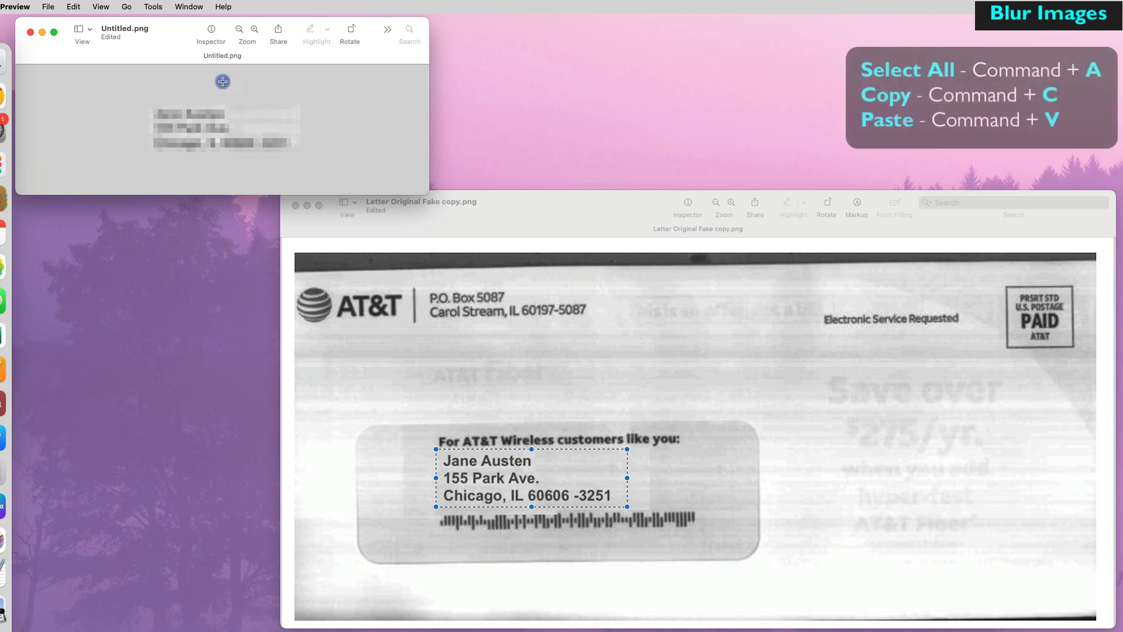
{"action": "key", "text": "super+a"}
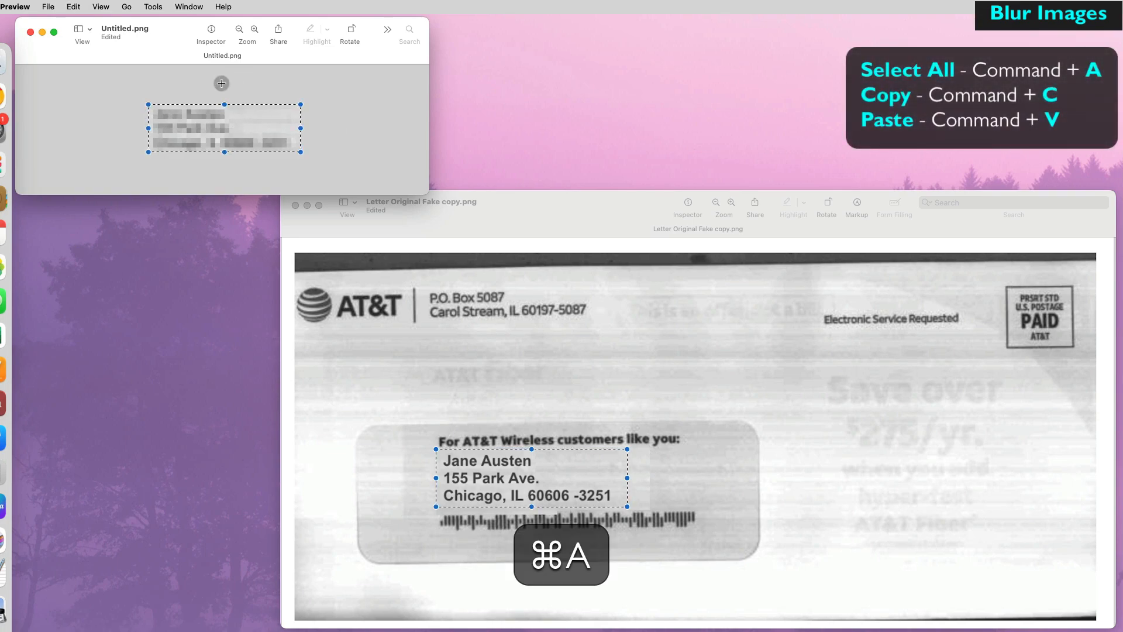
{"action": "key", "text": "super+c"}
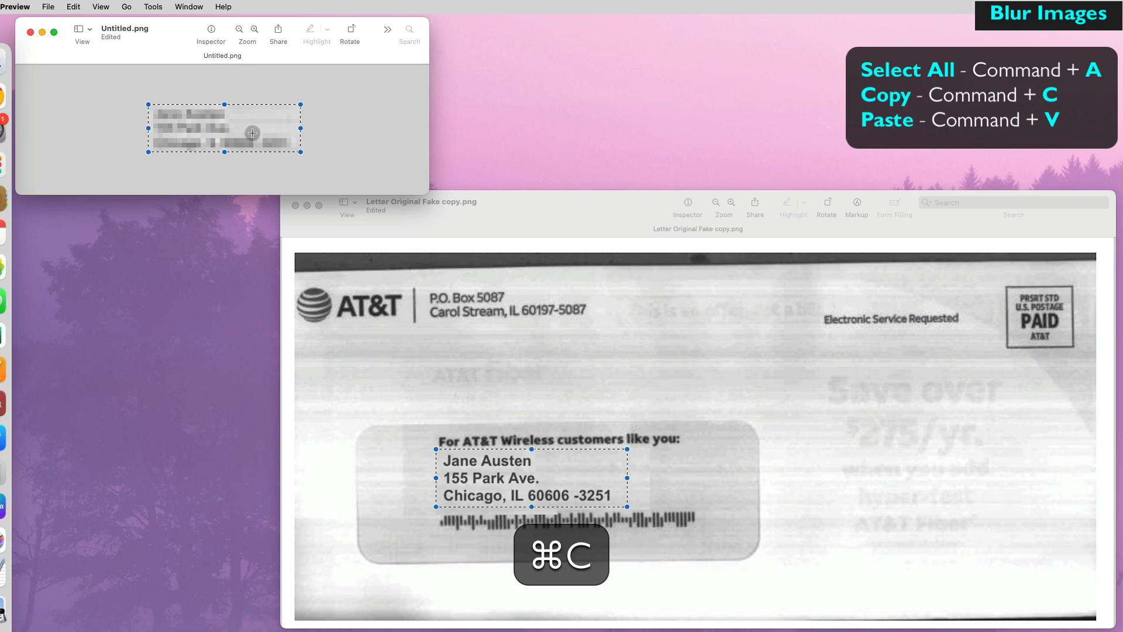
{"action": "left_click", "coordinate": [439, 351]}
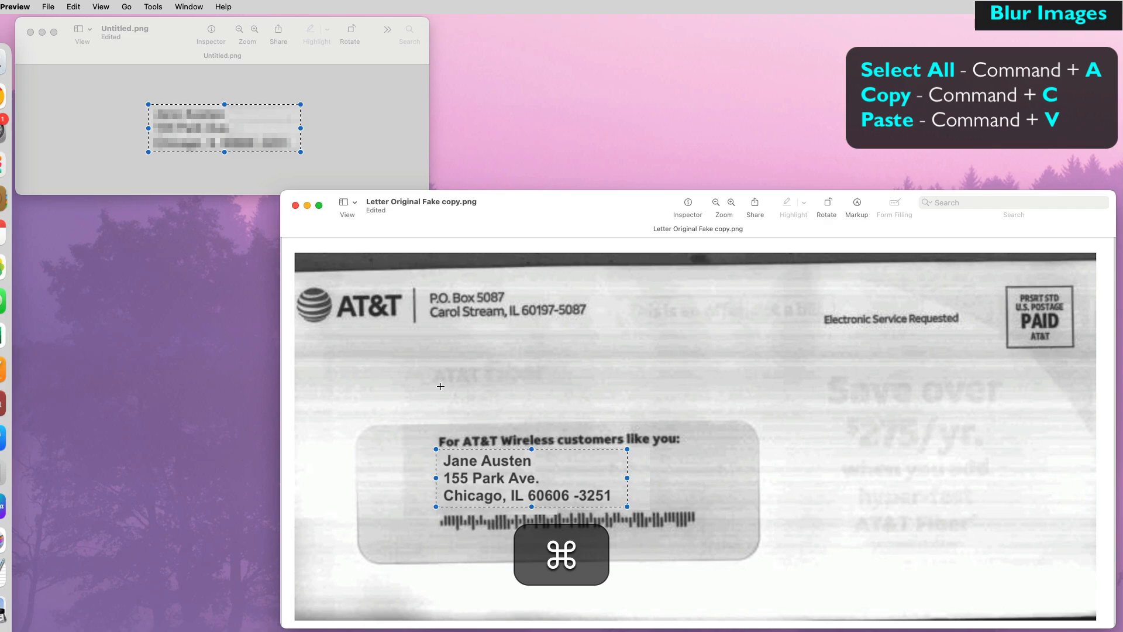
{"action": "key", "text": "super+v"}
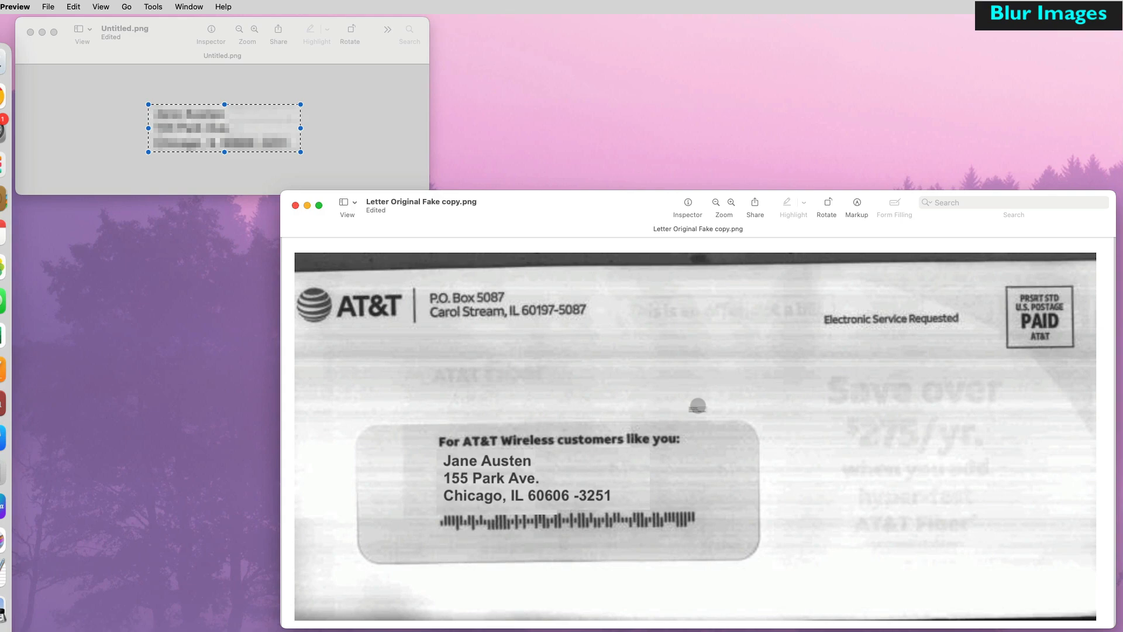
Fit the pasted pixelated patch over the recipient's name and address on the letter and deselect it.
{"action": "left_click_drag", "start_coordinate": [697, 408], "coordinate": [630, 512]}
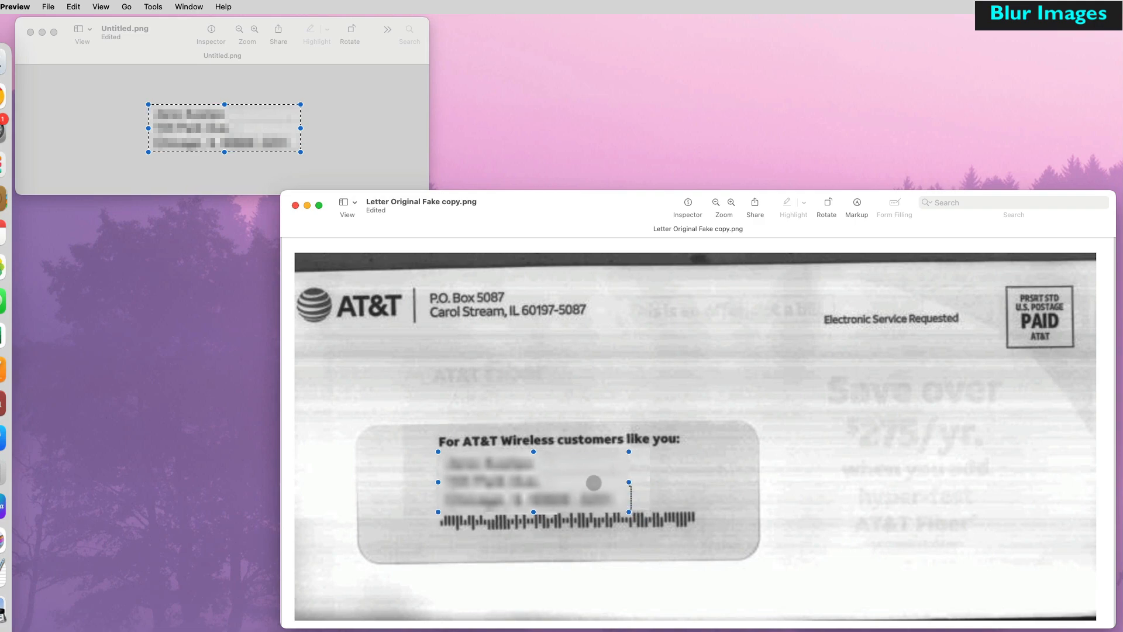
{"action": "left_click_drag", "start_coordinate": [595, 483], "coordinate": [590, 482]}
{"action": "left_click", "coordinate": [870, 499]}
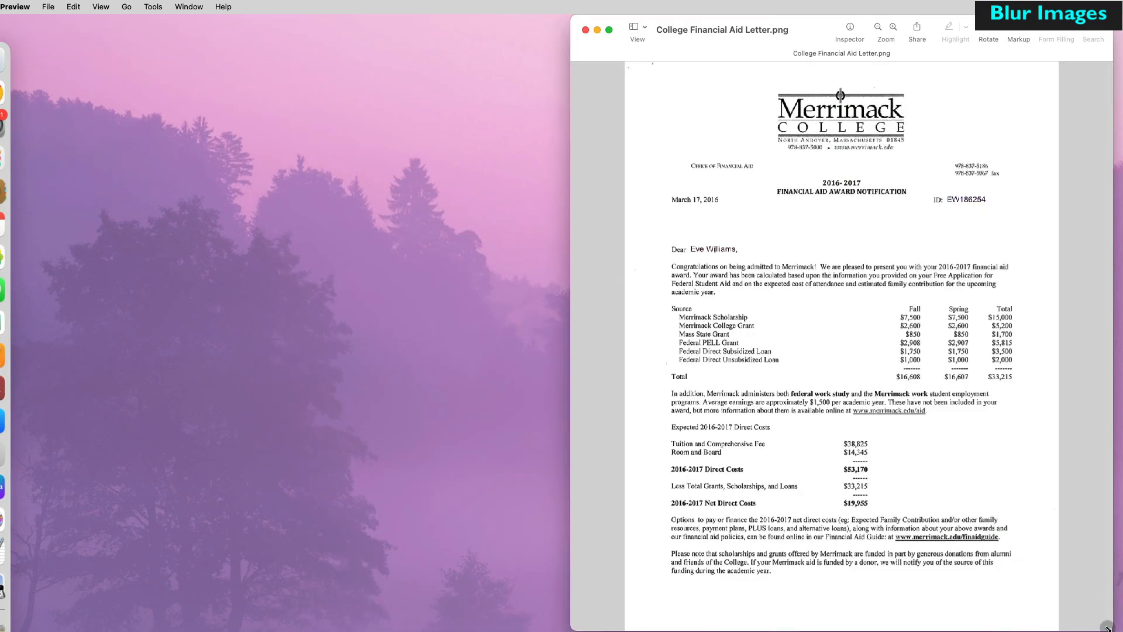
Copy the Fall, Spring and Total amounts from College Financial Aid Letter.png and create a new image from the clipboard.
{"action": "left_click_drag", "start_coordinate": [1107, 627], "coordinate": [1113, 629]}
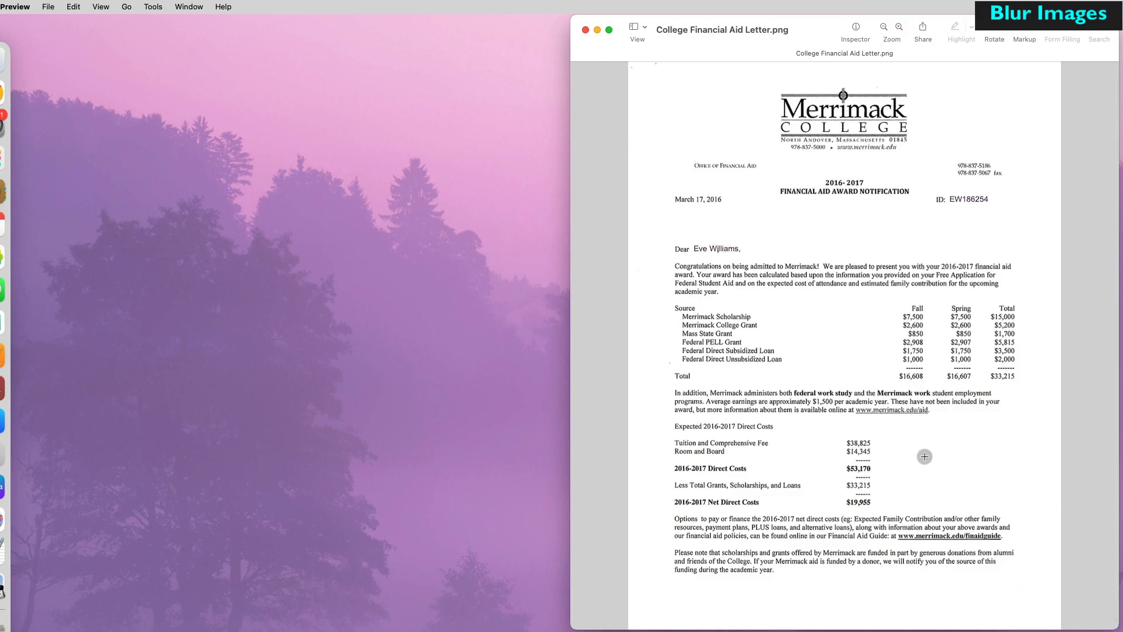
{"action": "left_click_drag", "start_coordinate": [884, 297], "coordinate": [1022, 385]}
{"action": "key", "text": "super+c"}
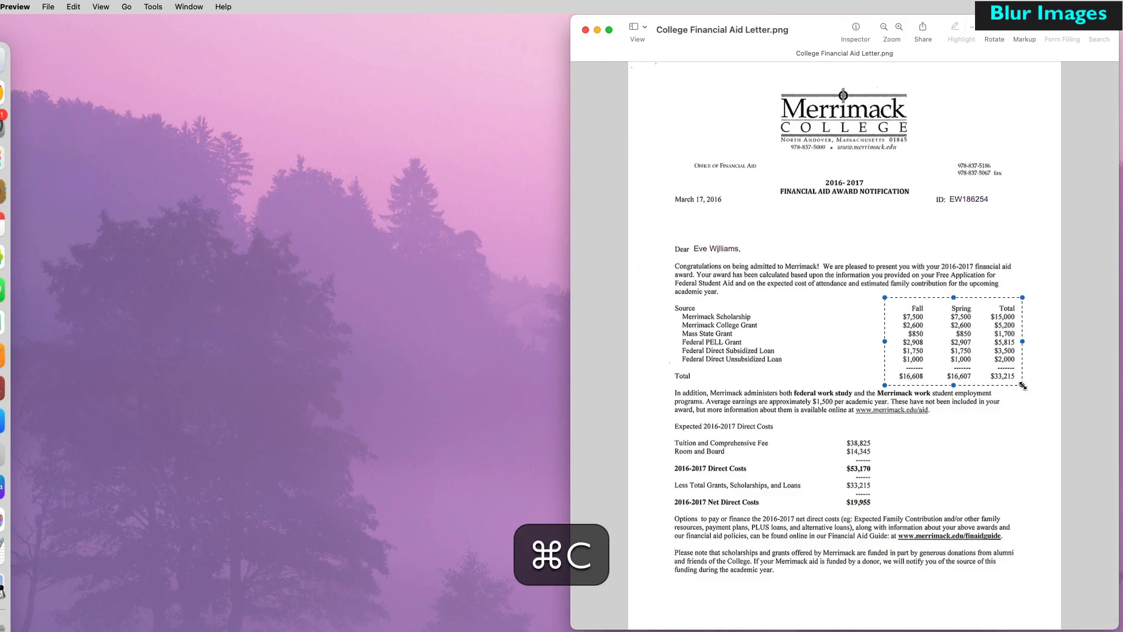
{"action": "left_click", "coordinate": [48, 7]}
{"action": "left_click", "coordinate": [70, 22]}
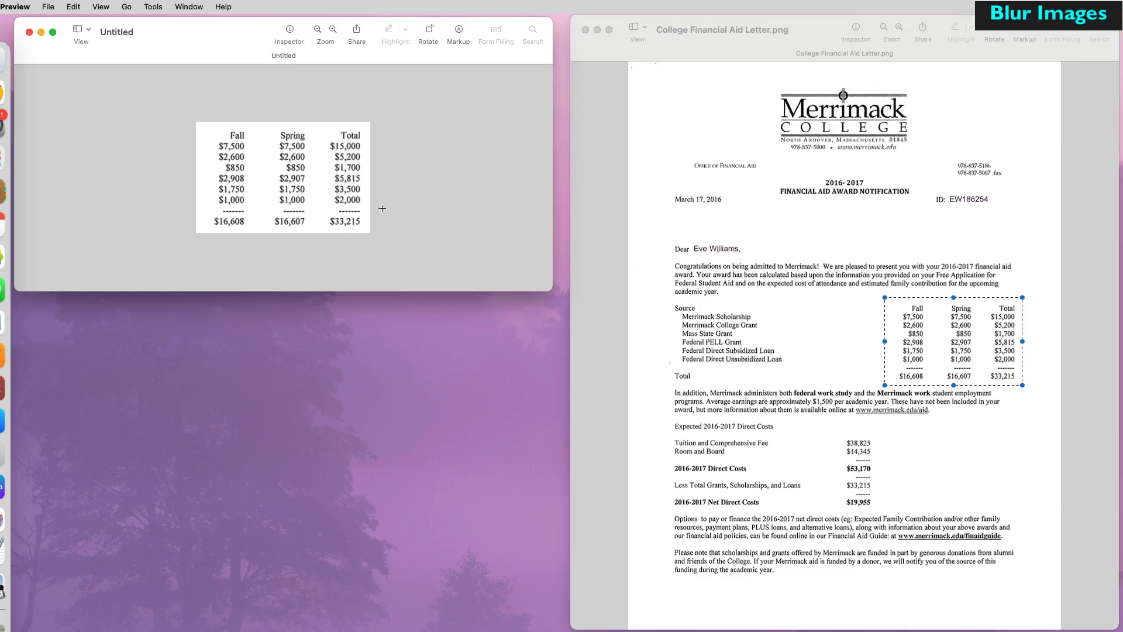
Resize the new image of award amounts to 10 percent with proportional scaling to pixelate it.
{"action": "left_click", "coordinate": [153, 7]}
{"action": "left_click", "coordinate": [162, 70]}
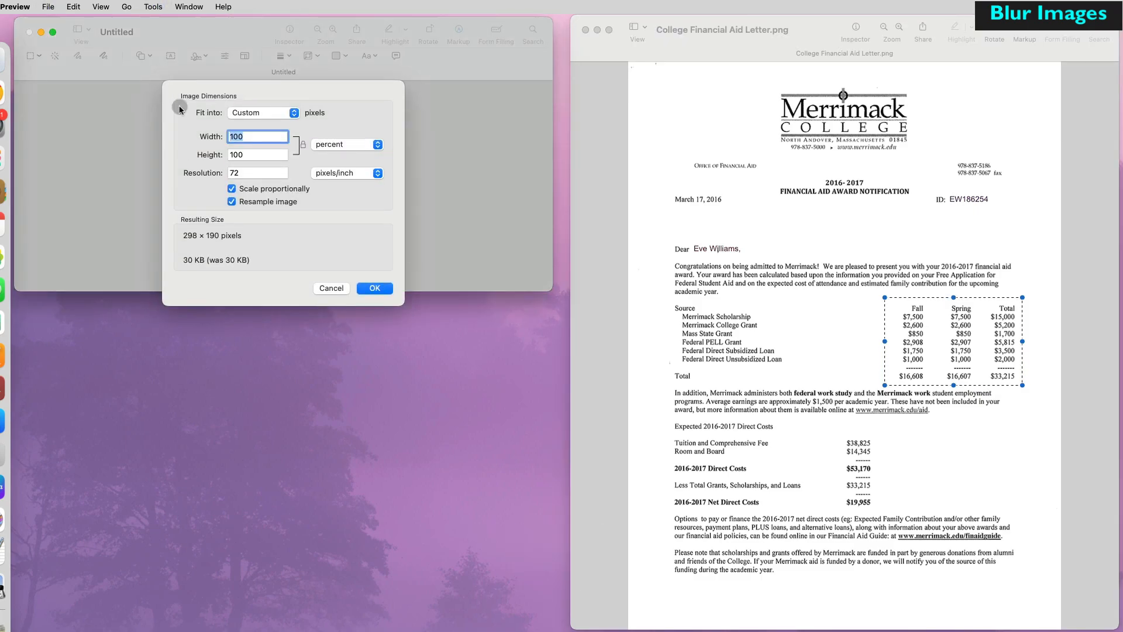
{"action": "type", "text": "10"}
{"action": "key", "text": "Return"}
{"action": "scroll", "coordinate": [284, 178], "scroll_direction": "up", "scroll_amount": 5}
{"action": "scroll", "coordinate": [284, 178], "scroll_direction": "up", "scroll_amount": 5}
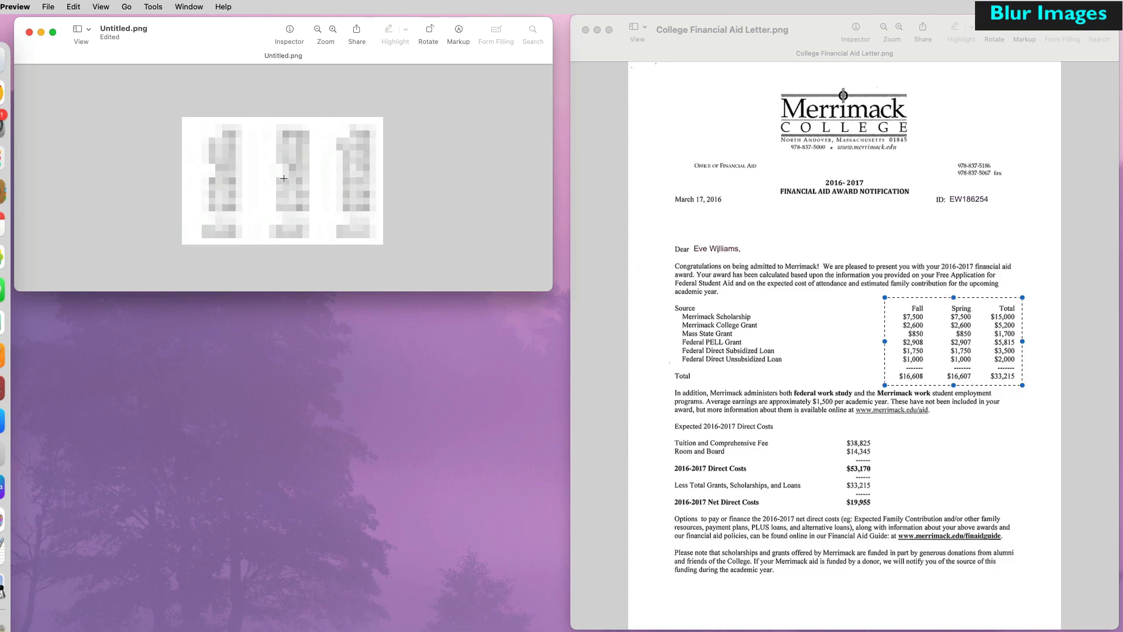
Copy the whole pixelated award image and fit it over the Fall, Spring and Total amounts in College Financial Aid Letter.png.
{"action": "key", "text": "super+a"}
{"action": "key", "text": "super+c"}
{"action": "left_click", "coordinate": [824, 348]}
{"action": "key", "text": "super+v"}
{"action": "mouse_move", "coordinate": [846, 325]}
{"action": "left_mouse_down"}
{"action": "mouse_move", "coordinate": [977, 408]}
{"action": "mouse_move", "coordinate": [1017, 386]}
{"action": "left_mouse_up"}
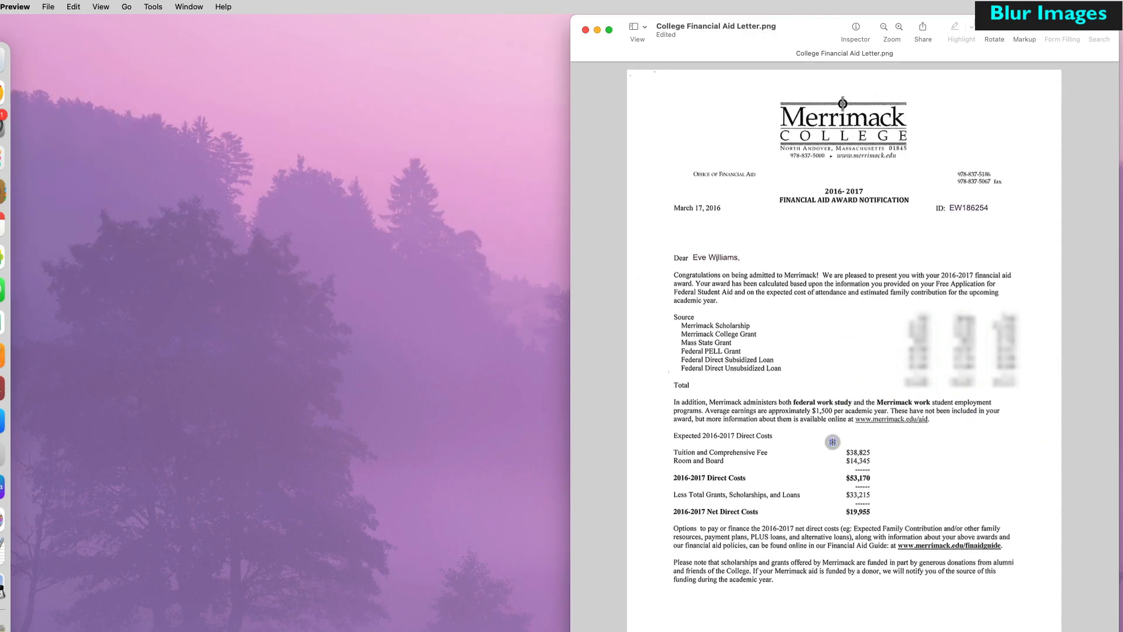
Copy the dollar amounts of the Expected 2016-2017 Direct Costs section and create a new image from the clipboard.
{"action": "left_click_drag", "start_coordinate": [832, 441], "coordinate": [889, 518]}
{"action": "key", "text": "super+c"}
{"action": "left_click", "coordinate": [48, 6]}
{"action": "left_click", "coordinate": [64, 21]}
Resize the new image of direct cost amounts to 10 percent to pixelate it.
{"action": "left_click", "coordinate": [152, 6]}
{"action": "left_click", "coordinate": [165, 72]}
{"action": "type", "text": "10"}
{"action": "key", "text": "Return"}
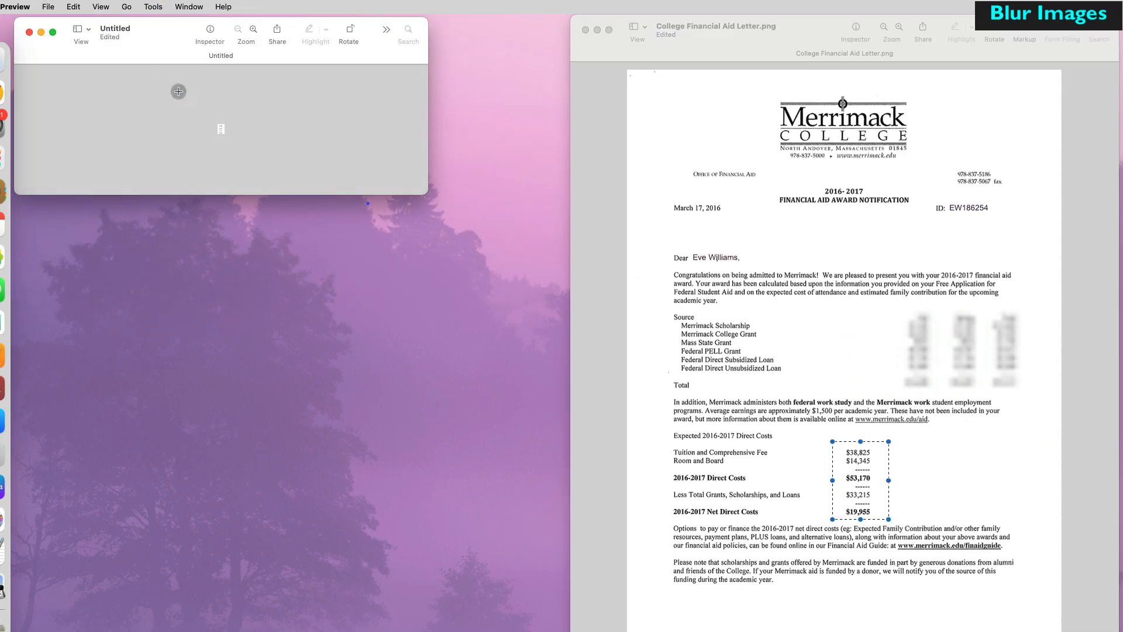
Copy the pixelated cost image, paste it into the letter and fit it over the direct cost amounts.
{"action": "key", "text": "super+a"}
{"action": "key", "text": "super+c"}
{"action": "left_click", "coordinate": [790, 449]}
{"action": "key", "text": "super+v"}
{"action": "left_click_drag", "start_coordinate": [846, 333], "coordinate": [872, 516]}
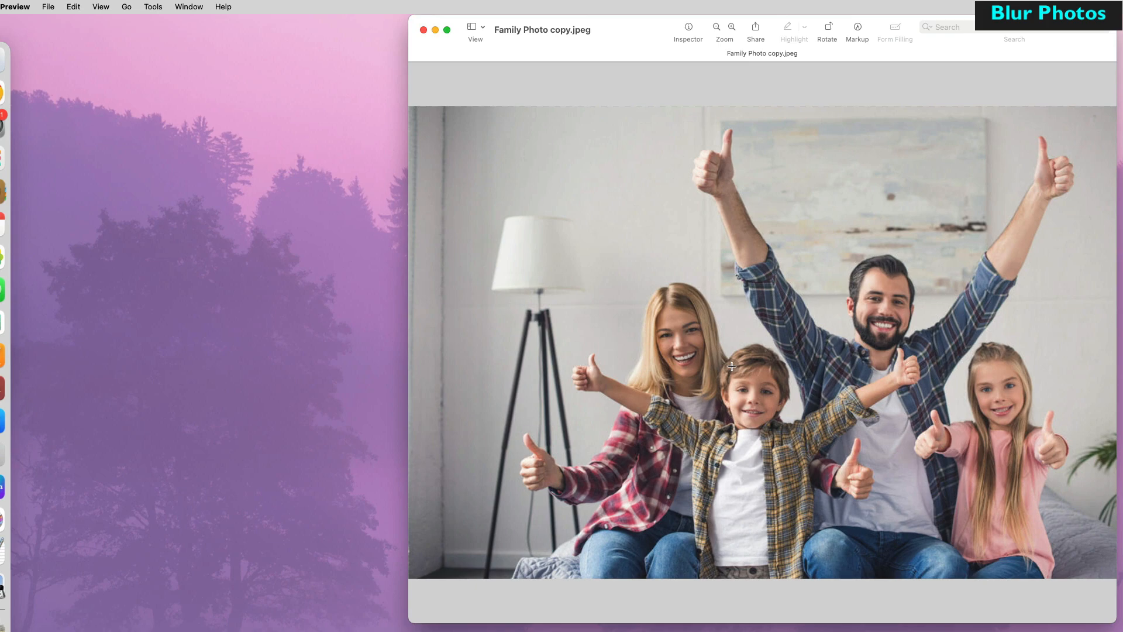
Copy the boy's face from Family Photo copy.jpeg with an Elliptical Selection and create a new image from the clipboard.
{"action": "left_click_drag", "start_coordinate": [742, 381], "coordinate": [781, 420]}
{"action": "left_click", "coordinate": [859, 27]}
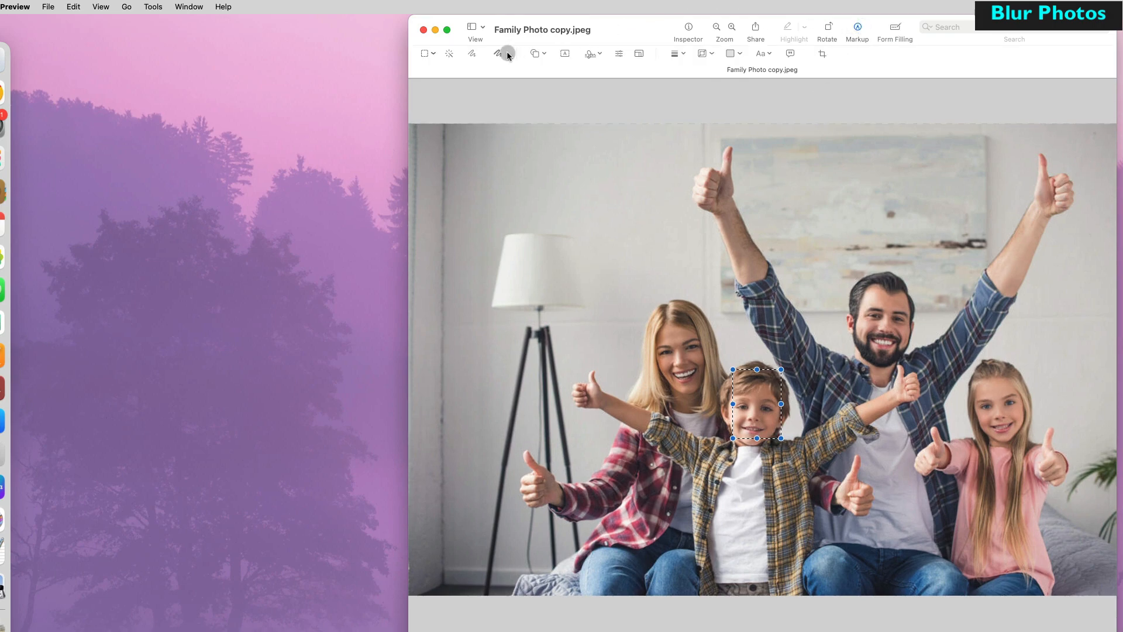
{"action": "left_click", "coordinate": [435, 54]}
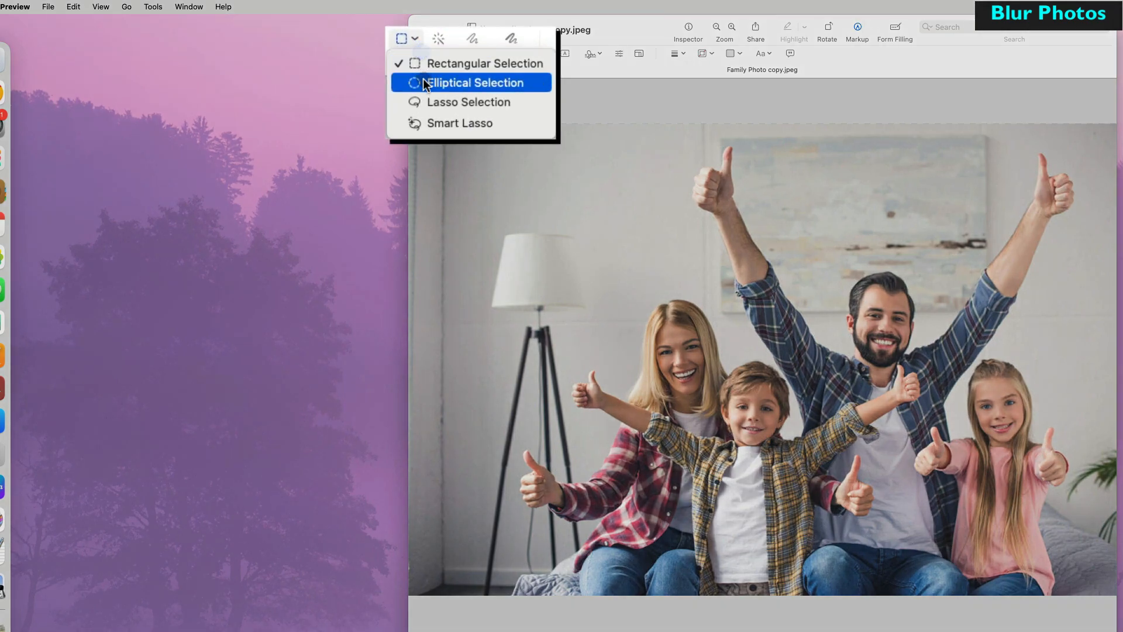
{"action": "left_click", "coordinate": [425, 85]}
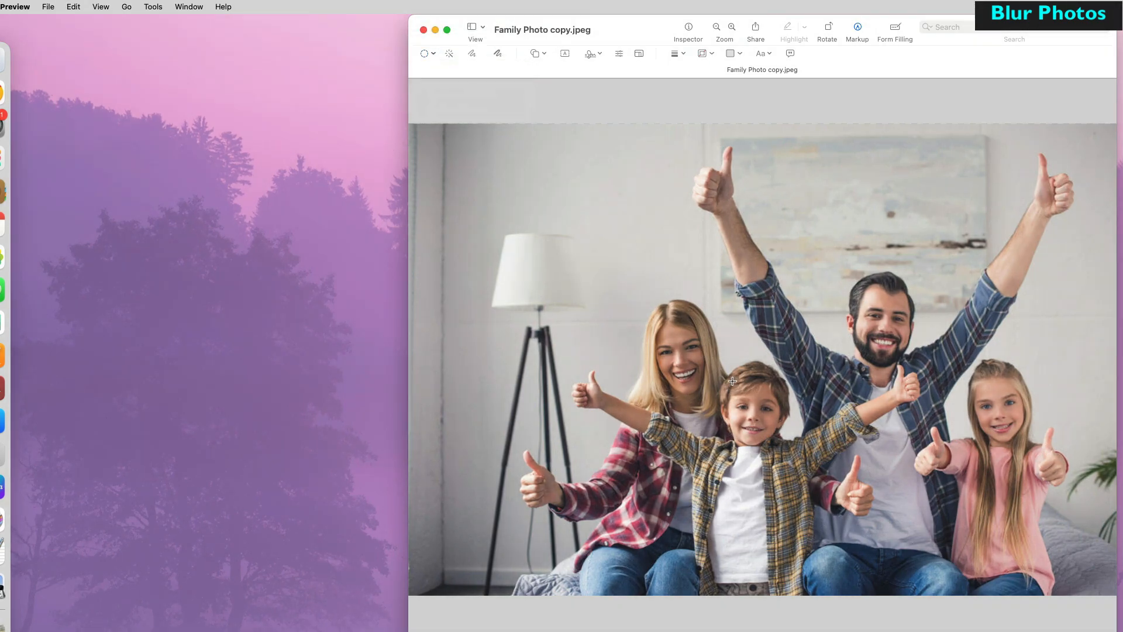
{"action": "left_click_drag", "start_coordinate": [783, 444], "coordinate": [782, 443]}
{"action": "left_click_drag", "start_coordinate": [732, 410], "coordinate": [725, 410]}
{"action": "key", "text": "super+c"}
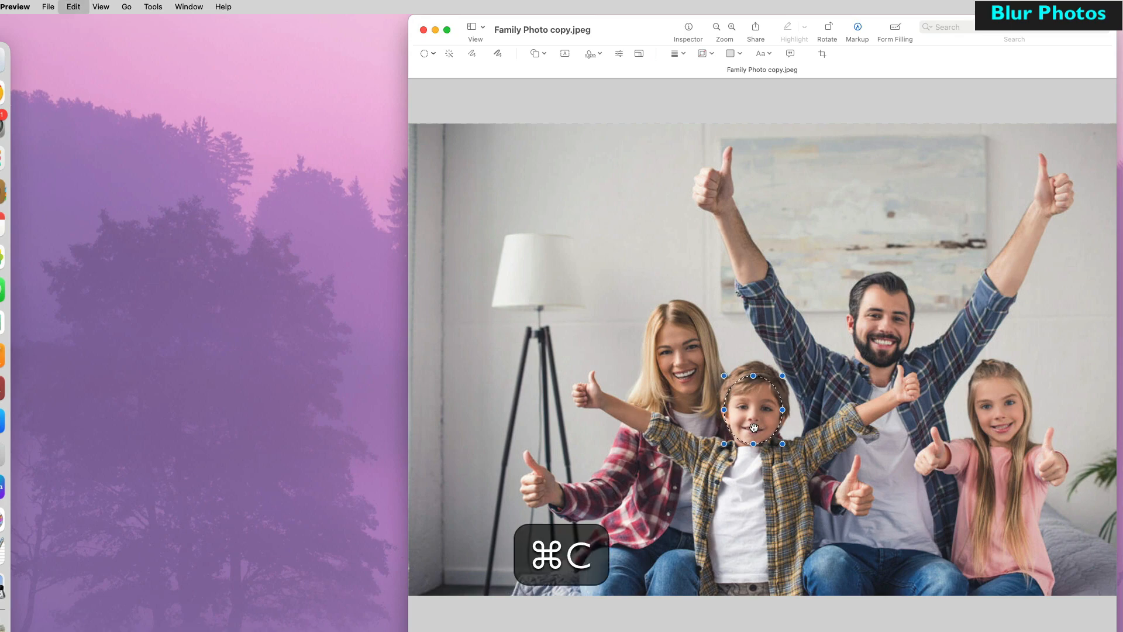
{"action": "key", "text": "super+n"}
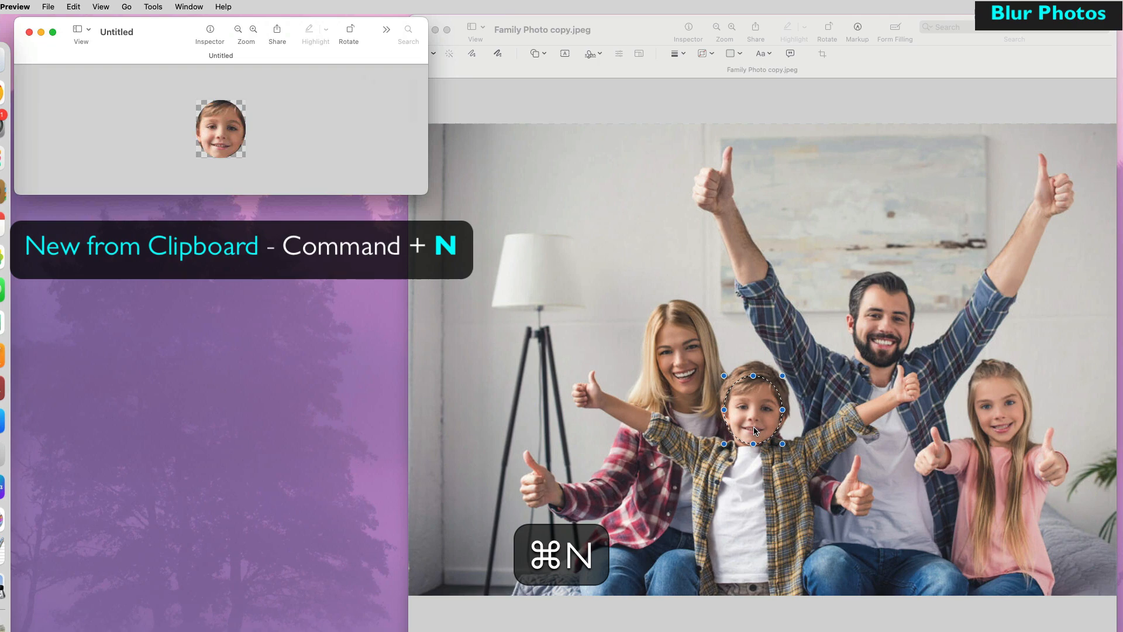
Resize the new image of the boy's face to 10 percent to pixelate it.
{"action": "left_click", "coordinate": [153, 6]}
{"action": "left_click", "coordinate": [166, 68]}
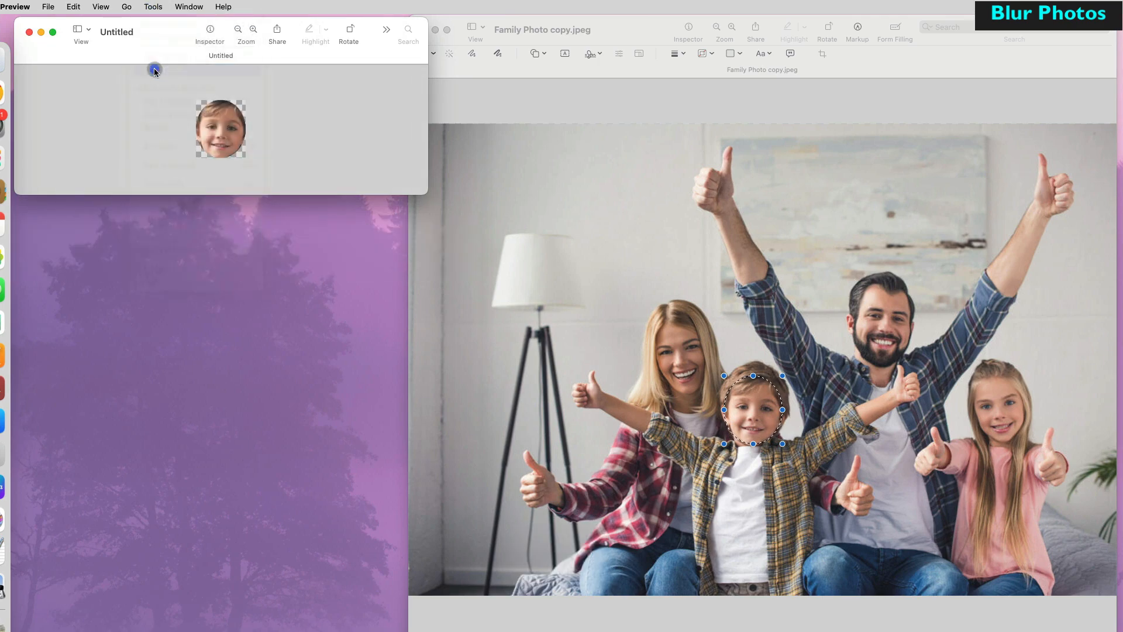
{"action": "type", "text": "10"}
{"action": "key", "text": "Return"}
Copy the pixelated face, paste it into Family Photo copy.jpeg, fit it over the boy's face and deselect it.
{"action": "left_click", "coordinate": [229, 129]}
{"action": "key", "text": "super+a"}
{"action": "key", "text": "super+c"}
{"action": "left_click", "coordinate": [630, 384]}
{"action": "key", "text": "super+v"}
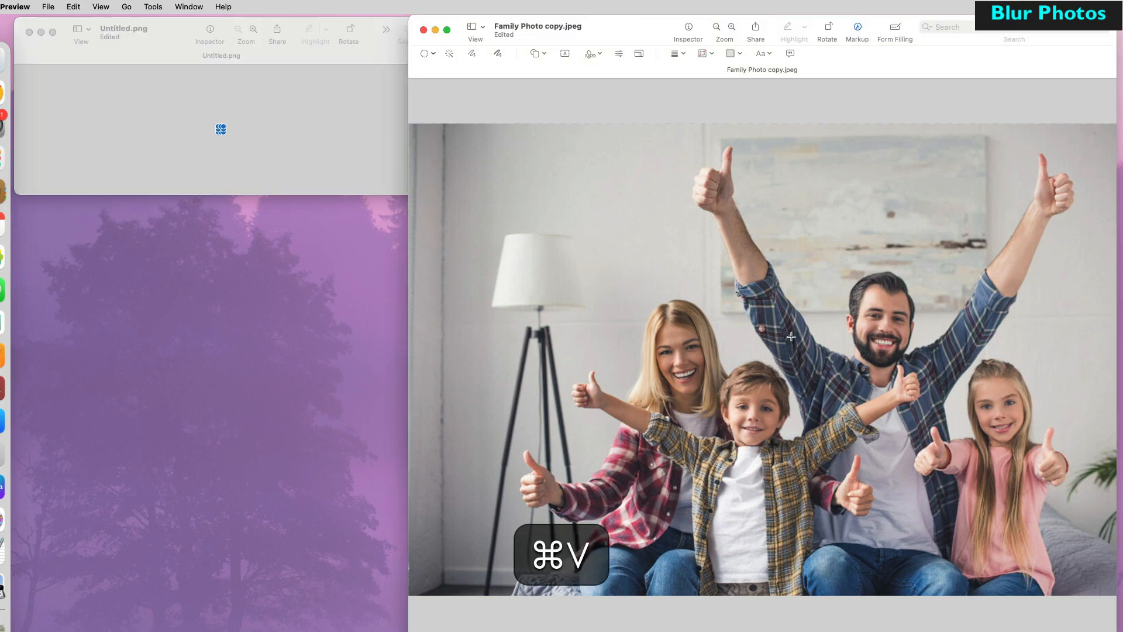
{"action": "left_click_drag", "start_coordinate": [764, 331], "coordinate": [783, 446]}
{"action": "left_click", "coordinate": [1034, 318]}
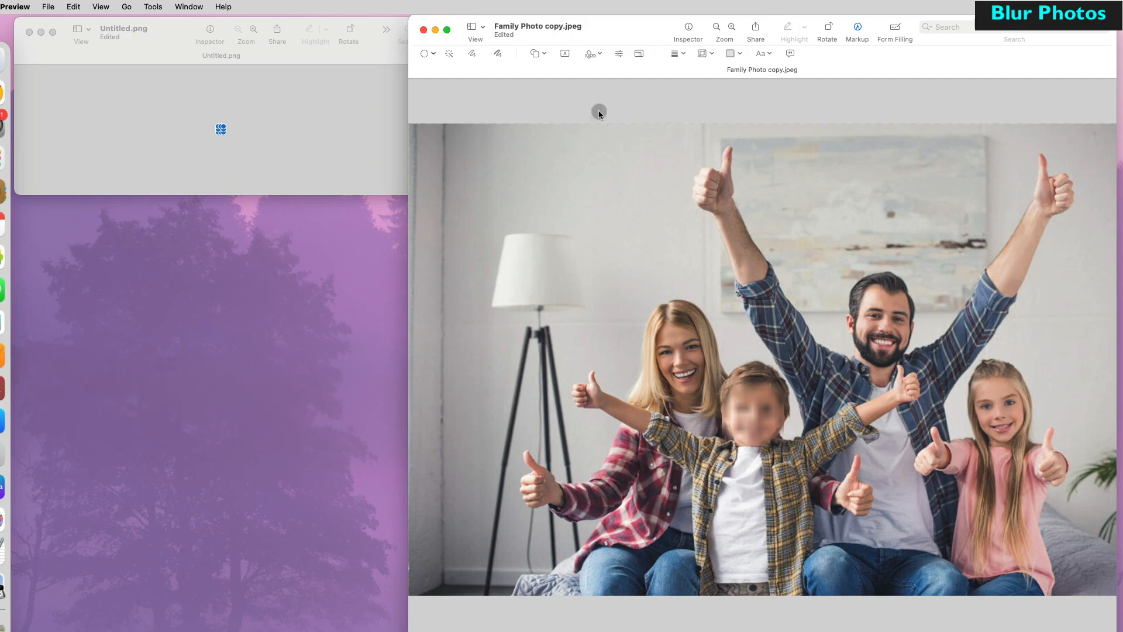
Outline the upper part of the girl's face with Lasso Selection and create a new image from it.
{"action": "left_click", "coordinate": [427, 53]}
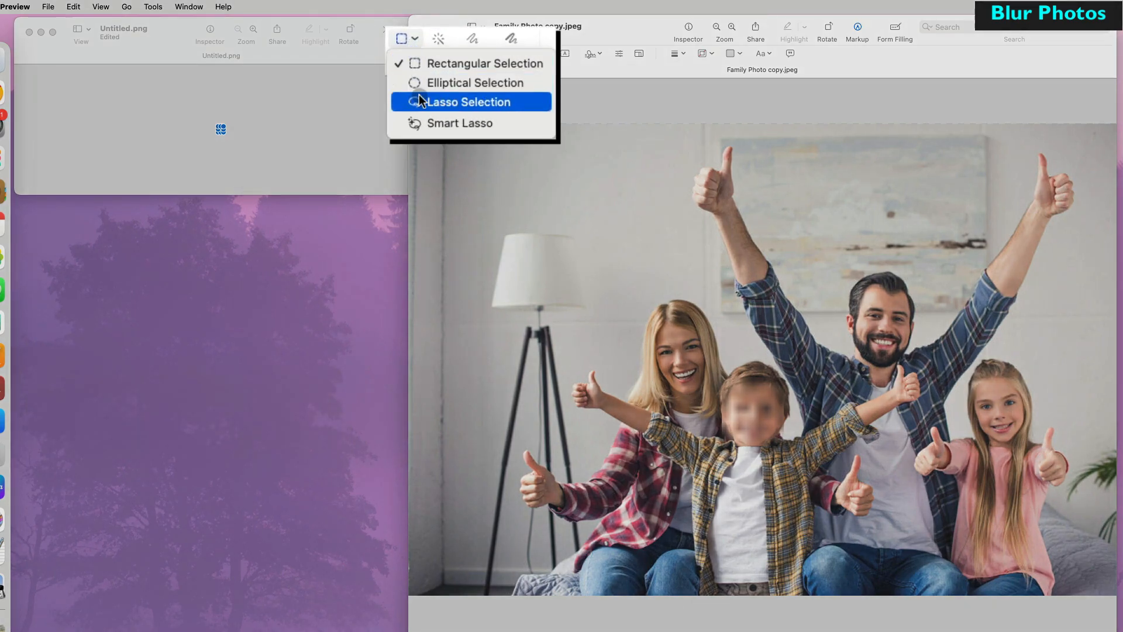
{"action": "left_click", "coordinate": [467, 102]}
{"action": "mouse_move", "coordinate": [994, 381]}
{"action": "left_mouse_down"}
{"action": "mouse_move", "coordinate": [976, 404]}
{"action": "mouse_move", "coordinate": [1005, 420]}
{"action": "mouse_move", "coordinate": [994, 383]}
{"action": "left_mouse_up"}
{"action": "key", "text": "super+n"}
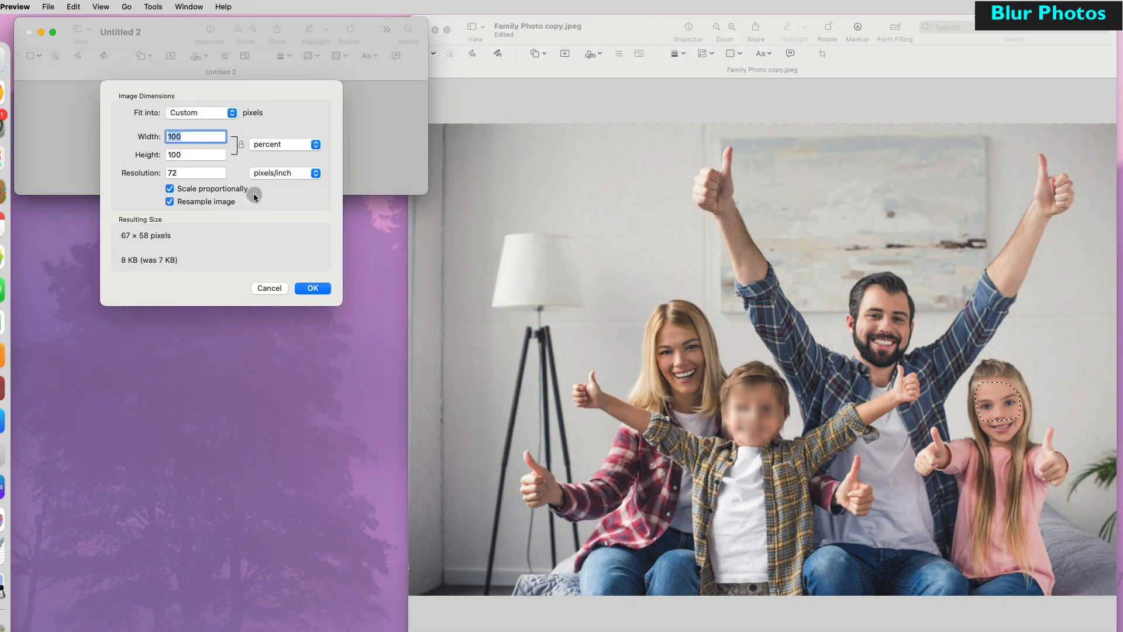
Shrink the new image of the girl's face to pixelate it and paste the result over her face in the photo.
{"action": "key", "text": "Return"}
{"action": "key", "text": "super+c"}
{"action": "left_click", "coordinate": [1007, 329]}
{"action": "key", "text": "super+v"}
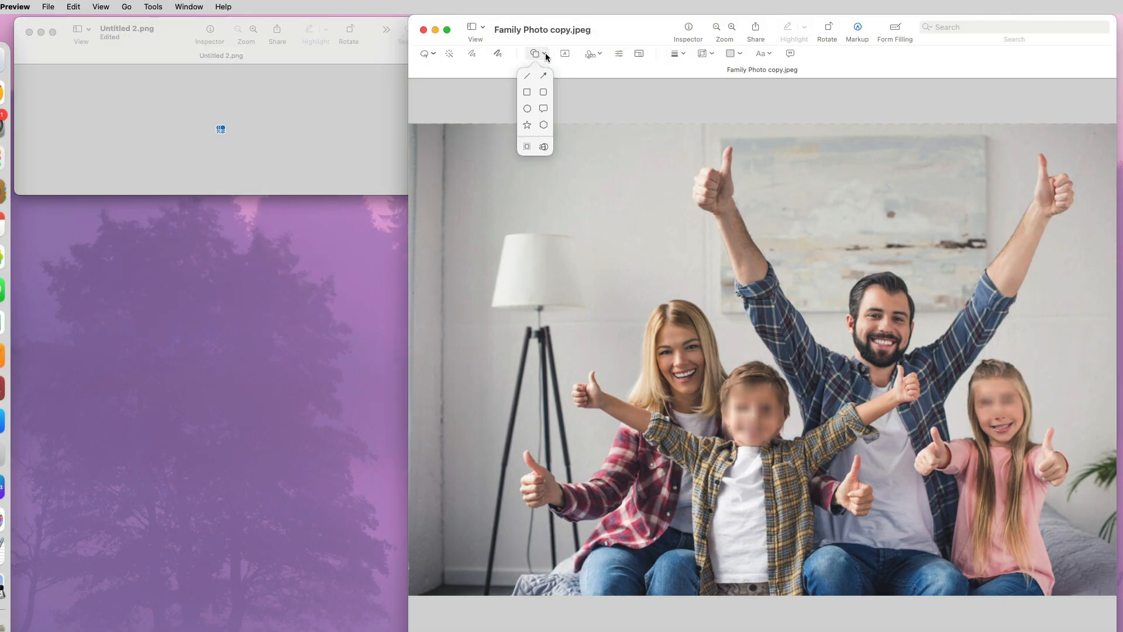
Draw a rectangle, fit it as a bar over the boy's eyes and fill it with black.
{"action": "left_click", "coordinate": [535, 53]}
{"action": "left_click", "coordinate": [535, 87]}
{"action": "left_click_drag", "start_coordinate": [830, 412], "coordinate": [780, 334]}
{"action": "left_click_drag", "start_coordinate": [766, 323], "coordinate": [729, 397]}
{"action": "left_click", "coordinate": [739, 54]}
{"action": "left_click", "coordinate": [775, 77]}
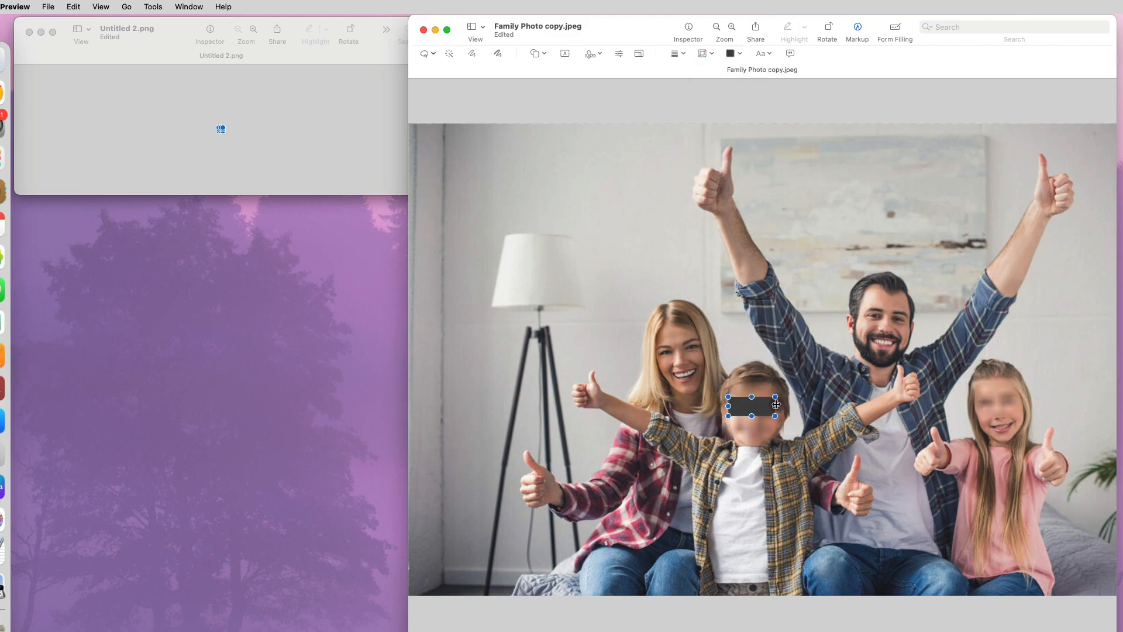
Duplicate the black bar, place the copy over the girl's eyes and deselect it.
{"action": "key", "text": "super+c"}
{"action": "key", "text": "super+v"}
{"action": "left_click_drag", "start_coordinate": [764, 406], "coordinate": [1019, 403]}
{"action": "left_click", "coordinate": [1067, 336]}
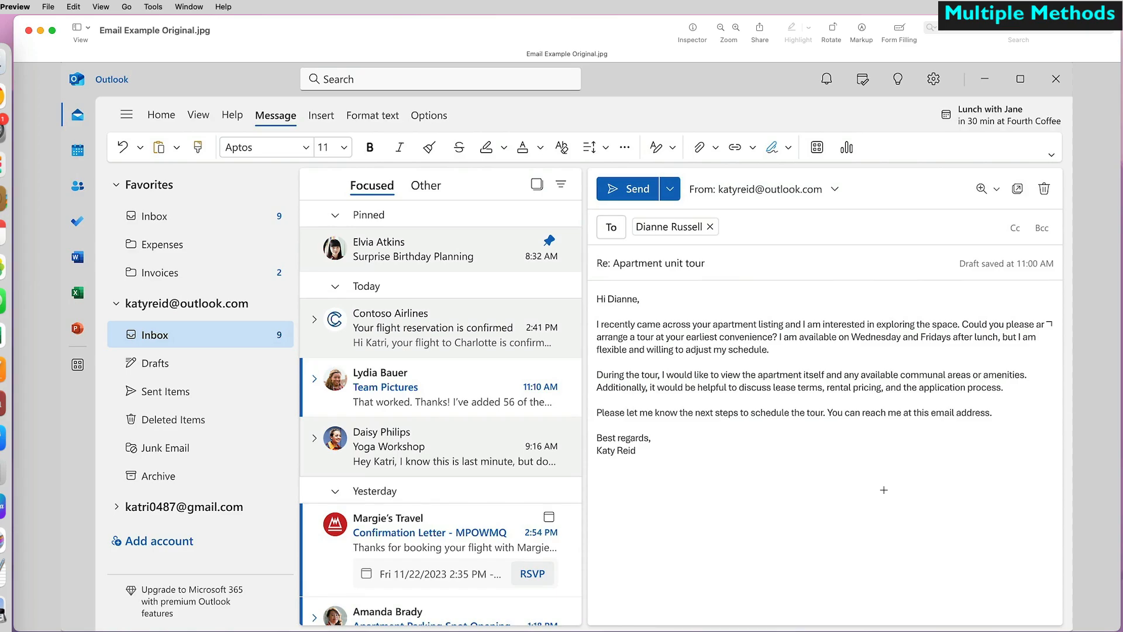
Show the markup tools in Email Example Original.jpg and fit a new rectangle over the second account's email address below Archive.
{"action": "key", "text": "super+shift+a"}
{"action": "left_click", "coordinate": [143, 54]}
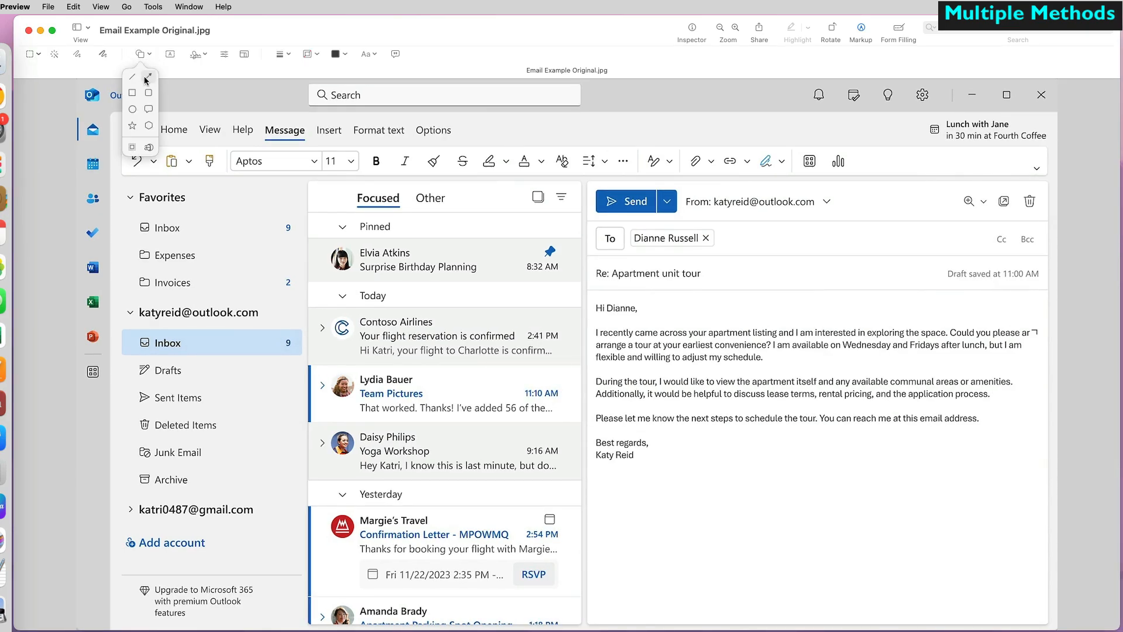
{"action": "left_click", "coordinate": [135, 94]}
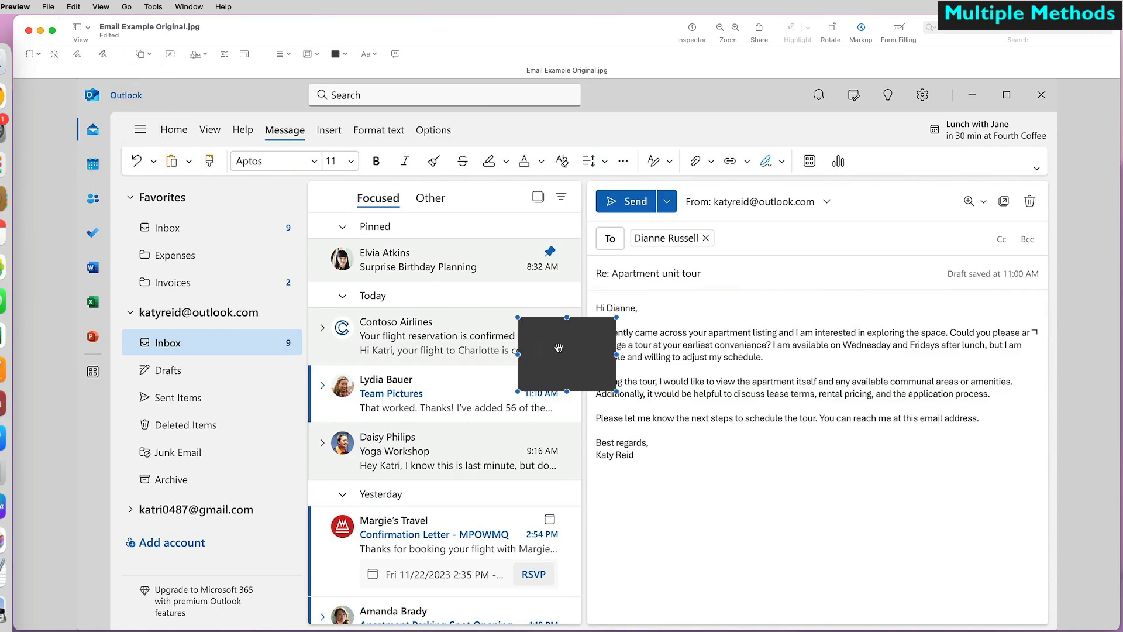
{"action": "left_click_drag", "start_coordinate": [558, 348], "coordinate": [175, 473]}
{"action": "left_click_drag", "start_coordinate": [233, 442], "coordinate": [267, 498]}
Fill the rectangle with white and extend its lower edge to cover the whole email address.
{"action": "left_click", "coordinate": [347, 55]}
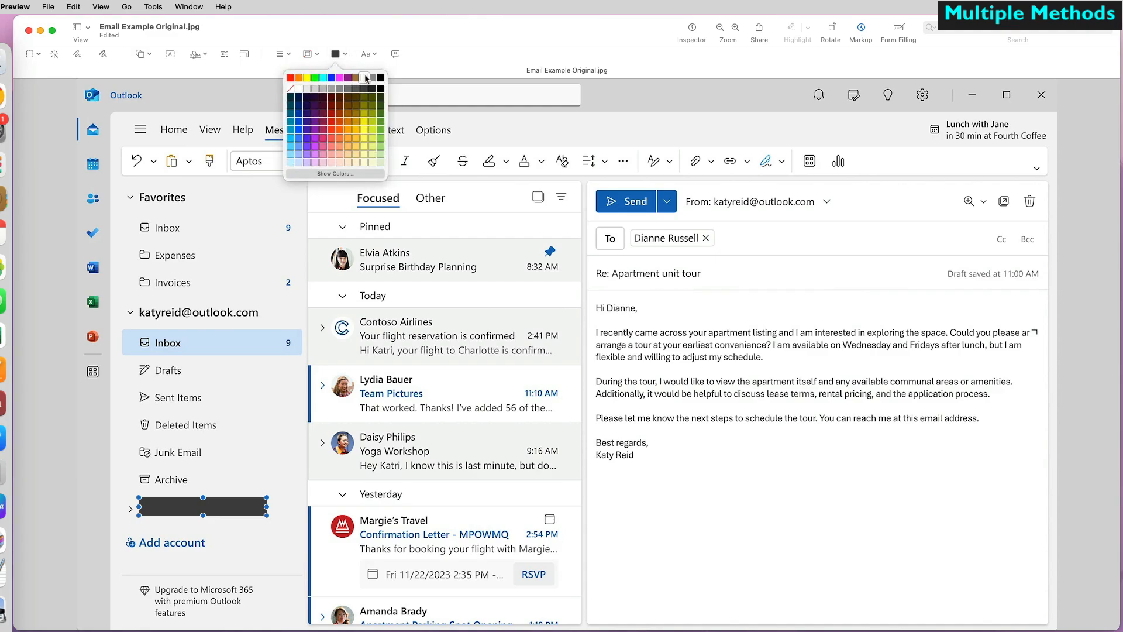
{"action": "left_click", "coordinate": [285, 69]}
{"action": "left_click", "coordinate": [215, 512]}
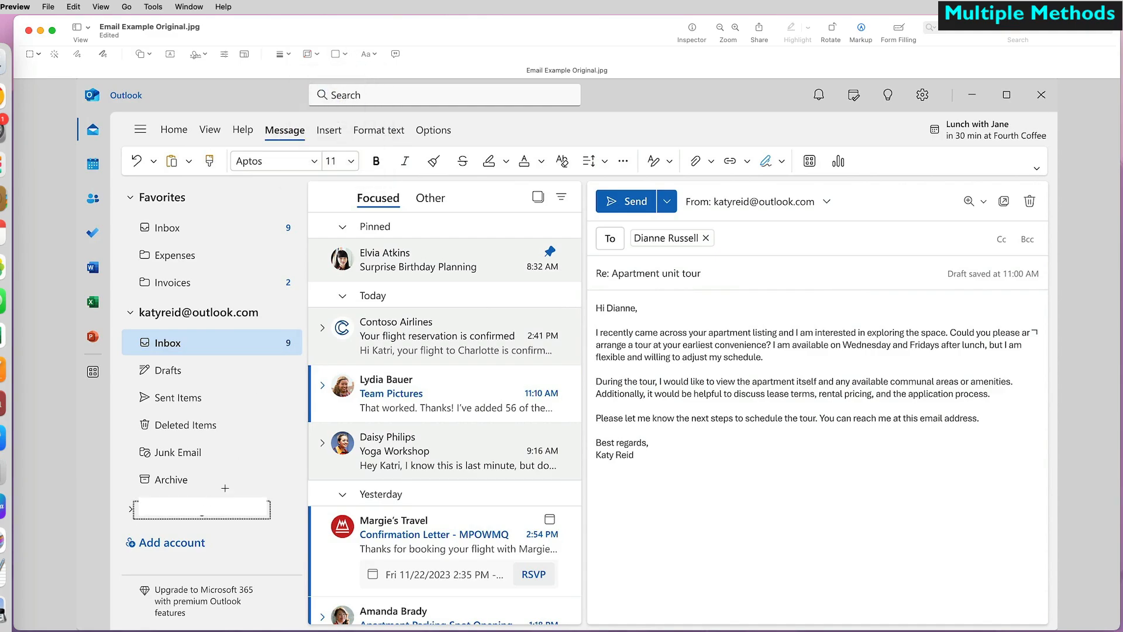
{"action": "left_click", "coordinate": [224, 504]}
{"action": "left_click_drag", "start_coordinate": [203, 515], "coordinate": [203, 520]}
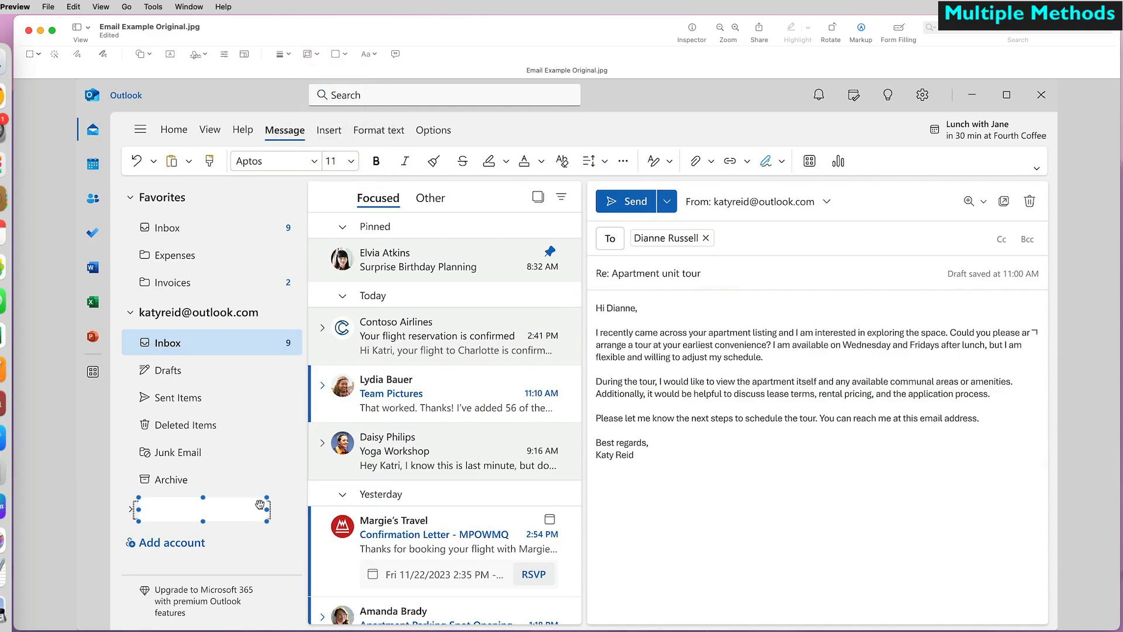
Match the rectangle's fill to the surrounding folder list background using the eyedropper in the Colors window.
{"action": "left_click", "coordinate": [346, 54]}
{"action": "left_click", "coordinate": [343, 174]}
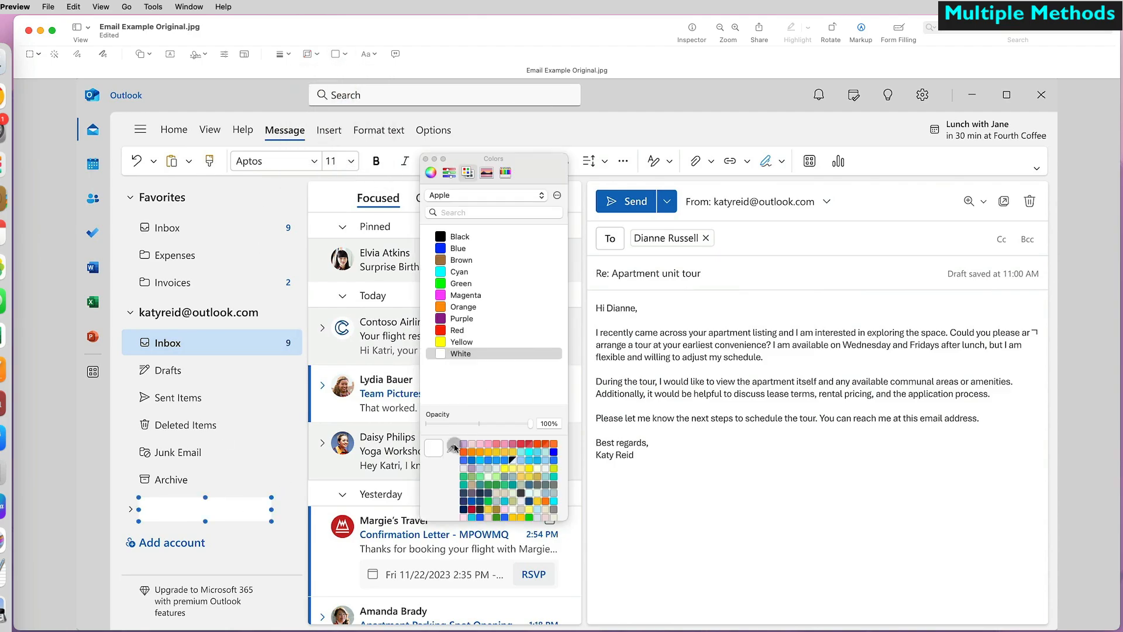
{"action": "left_click", "coordinate": [439, 451]}
Duplicate the cover rectangle over the first account's email address and the 11:10 AM message's sender and subject, adjusting its fill.
{"action": "key", "text": "super+c"}
{"action": "left_click_drag", "start_coordinate": [241, 512], "coordinate": [331, 370]}
{"action": "key", "text": "super+c"}
{"action": "key", "text": "super+v"}
{"action": "left_click", "coordinate": [352, 55]}
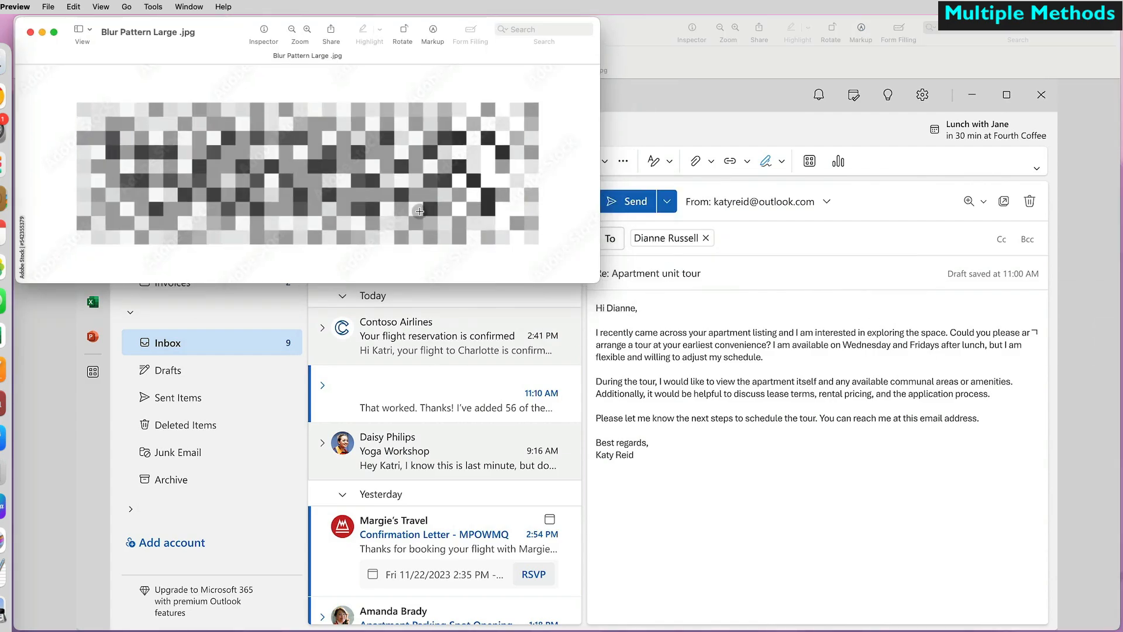
Copy only the pixel pattern area from Blur Pattern Large .jpg and paste it into Email Example Original.jpg.
{"action": "key", "text": "super+a"}
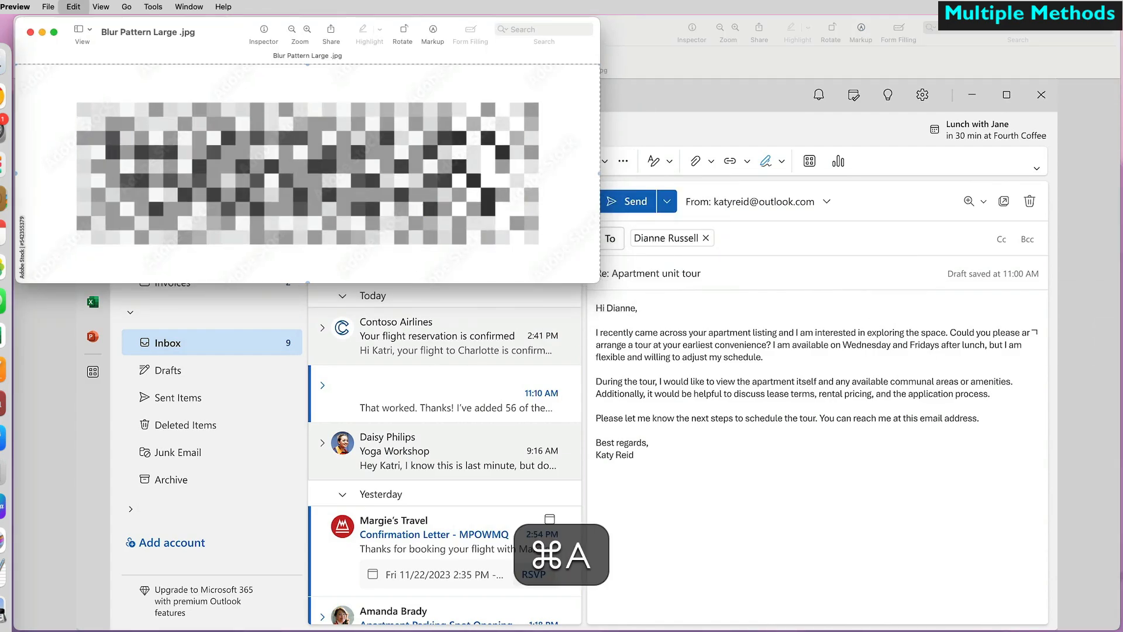
{"action": "left_click_drag", "start_coordinate": [73, 97], "coordinate": [546, 251]}
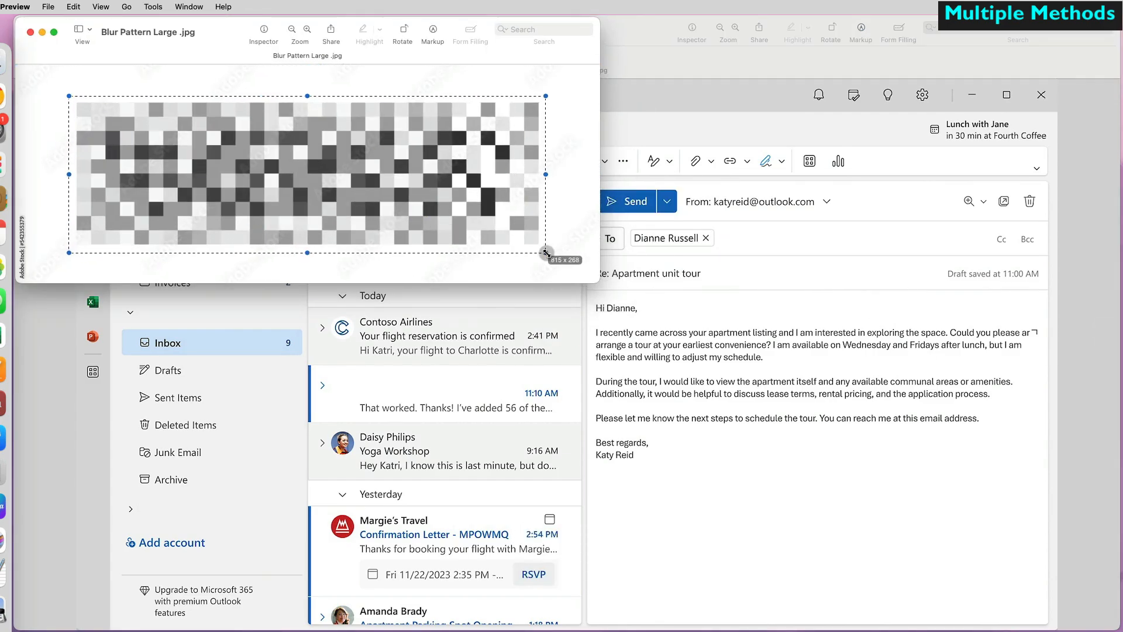
{"action": "key", "text": "super+c"}
{"action": "left_click", "coordinate": [777, 326]}
{"action": "key", "text": "super+v"}
Shrink and fit the pixel pattern over the pinned message's photo, sender and subject, then deselect it.
{"action": "left_click_drag", "start_coordinate": [603, 301], "coordinate": [556, 289]}
{"action": "left_click_drag", "start_coordinate": [714, 368], "coordinate": [488, 260]}
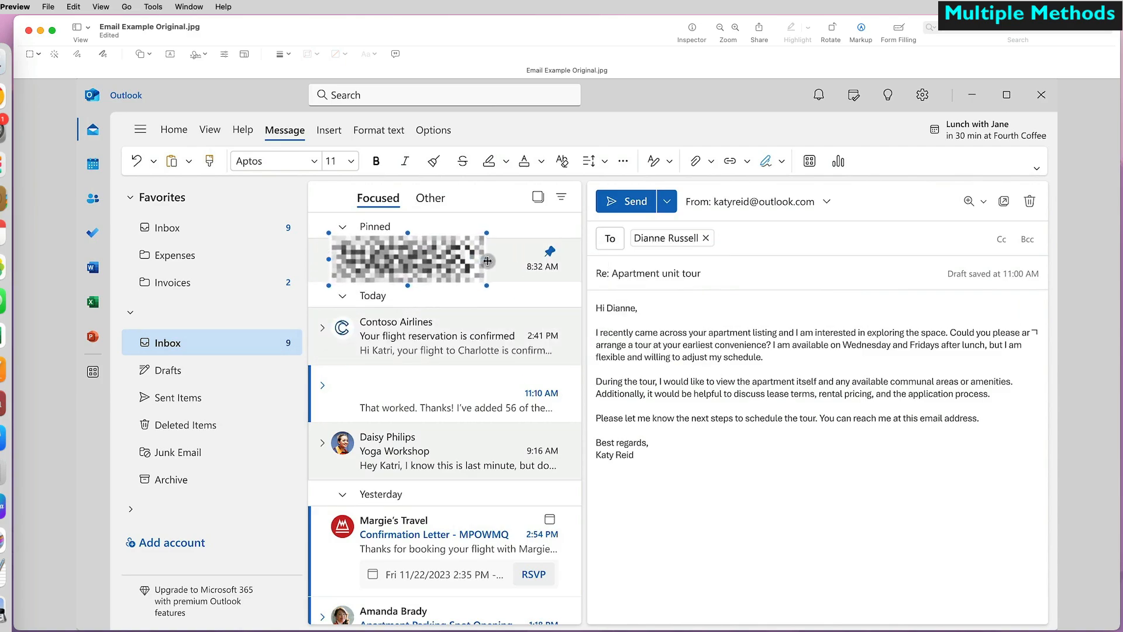
{"action": "left_click_drag", "start_coordinate": [410, 234], "coordinate": [405, 245]}
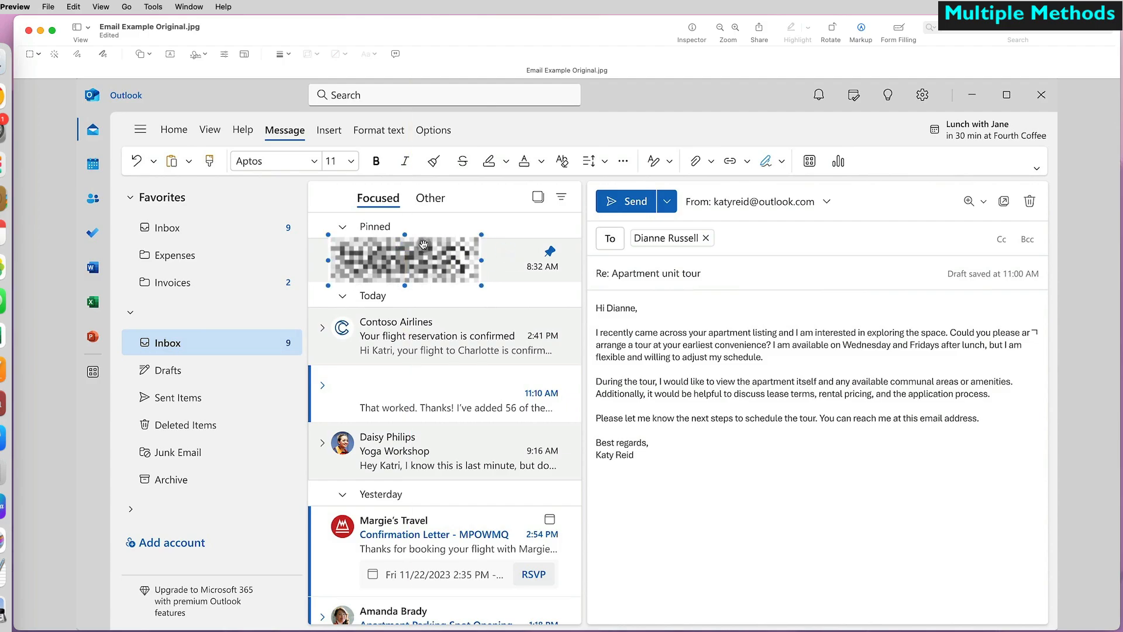
{"action": "left_click", "coordinate": [495, 260]}
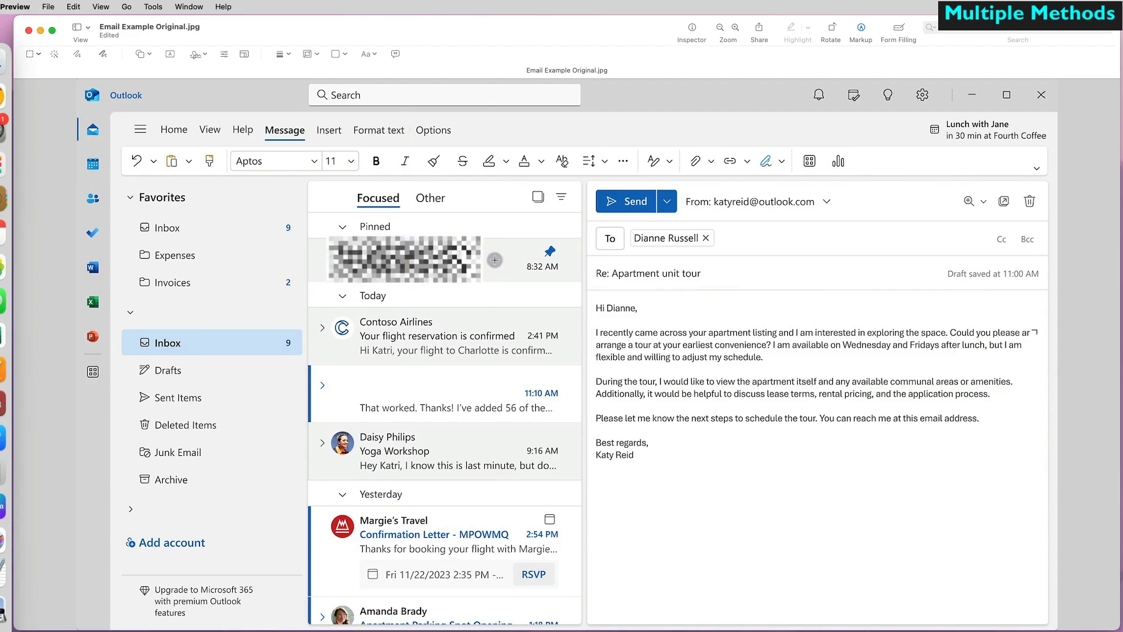
Copy the message list area from the Yoga Workshop message through the RSVP row and create a new image from the clipboard.
{"action": "left_click_drag", "start_coordinate": [311, 420], "coordinate": [579, 597]}
{"action": "key", "text": "super+c"}
{"action": "key", "text": "super+n"}
{"action": "left_click", "coordinate": [171, 122]}
Resize the new image of the two messages to 10 percent to pixelate it.
{"action": "left_click", "coordinate": [153, 7]}
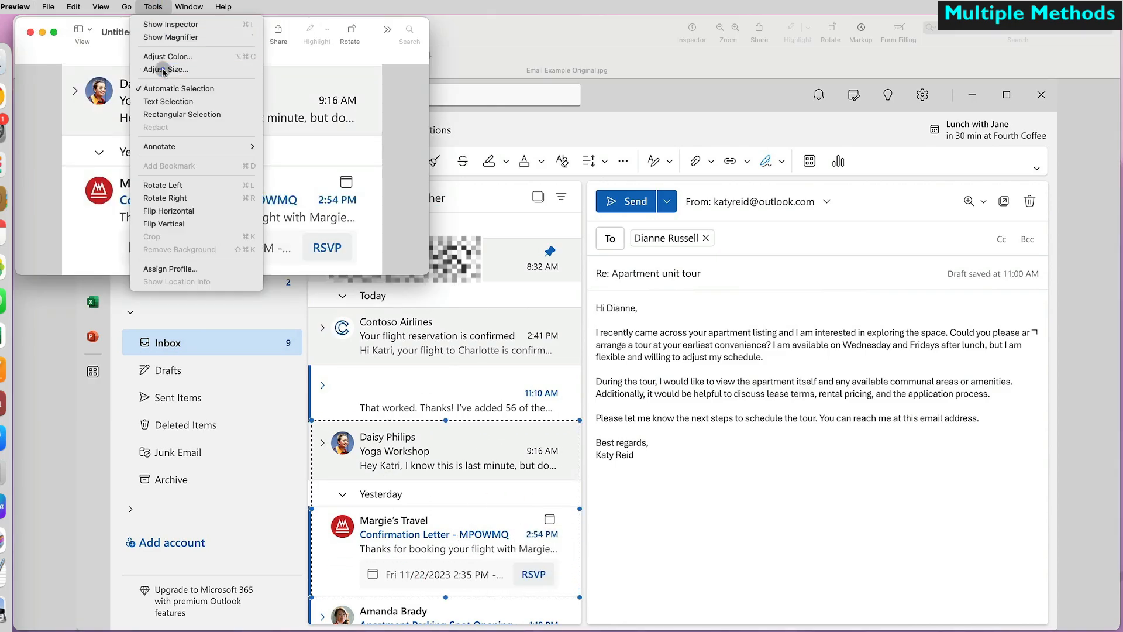
{"action": "left_click", "coordinate": [160, 68]}
{"action": "type", "text": "10"}
{"action": "key", "text": "Return"}
Copy the pixelated message image, paste it into the email screenshot, fit it over the same two messages and deselect it.
{"action": "left_click", "coordinate": [163, 171]}
{"action": "key", "text": "super+c"}
{"action": "left_click", "coordinate": [646, 471]}
{"action": "key", "text": "super+v"}
{"action": "left_click_drag", "start_coordinate": [569, 329], "coordinate": [624, 476]}
{"action": "left_click_drag", "start_coordinate": [634, 479], "coordinate": [762, 565]}
{"action": "left_click_drag", "start_coordinate": [738, 555], "coordinate": [586, 571]}
{"action": "left_click", "coordinate": [591, 572]}
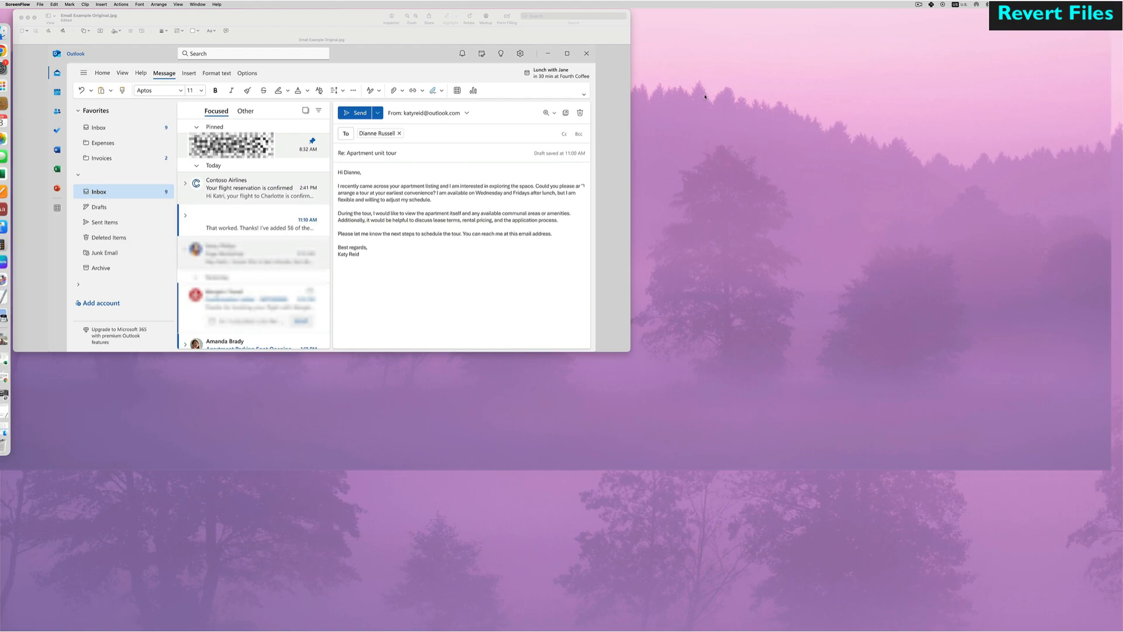
Browse all saved versions of Email Example Original.jpg to revert it.
{"action": "left_click", "coordinate": [443, 250]}
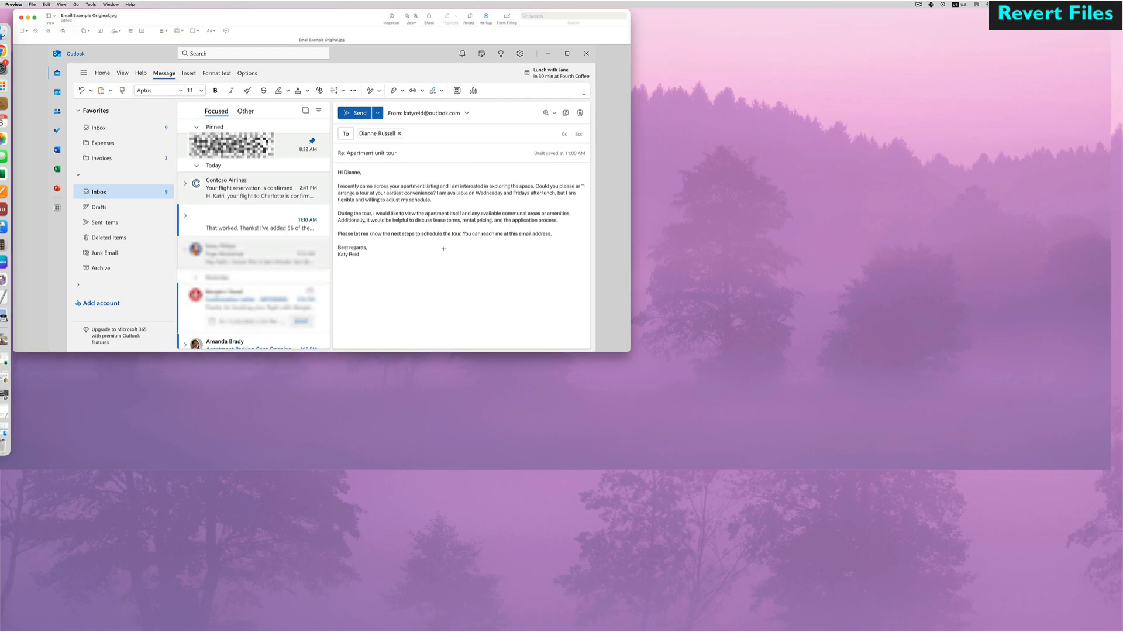
{"action": "left_click", "coordinate": [33, 6]}
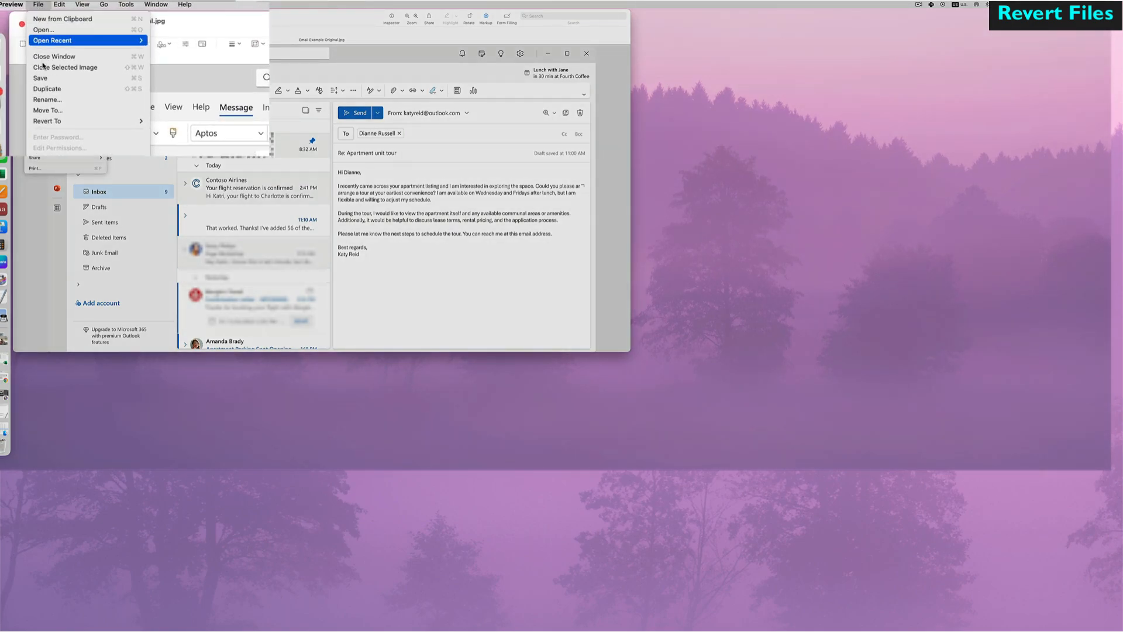
{"action": "mouse_move", "coordinate": [52, 121]}
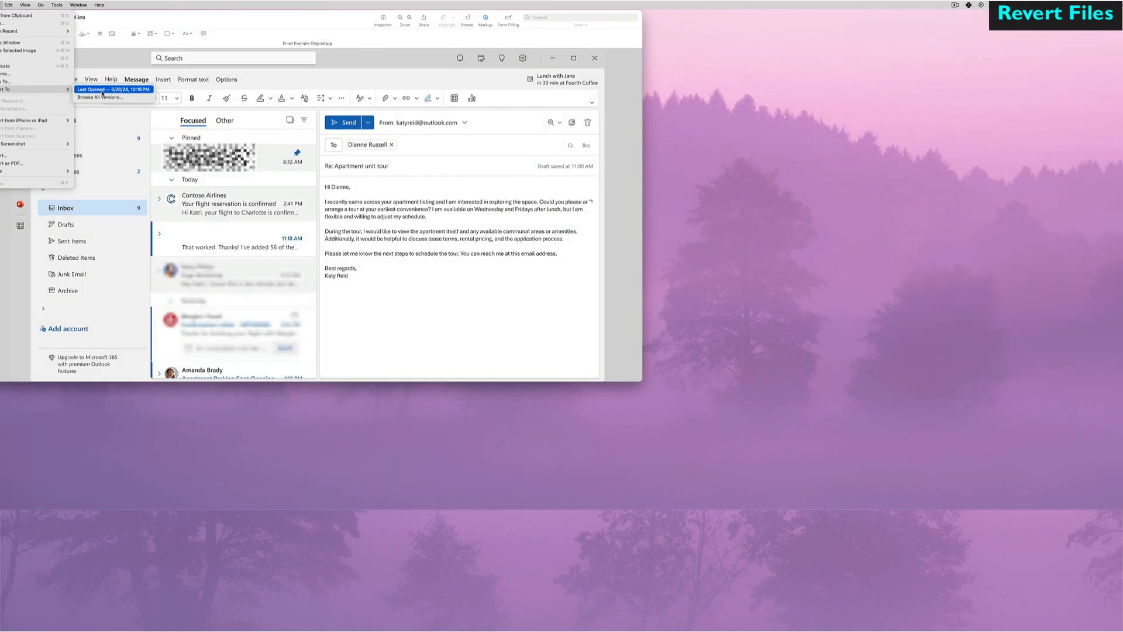
{"action": "left_click", "coordinate": [186, 131]}
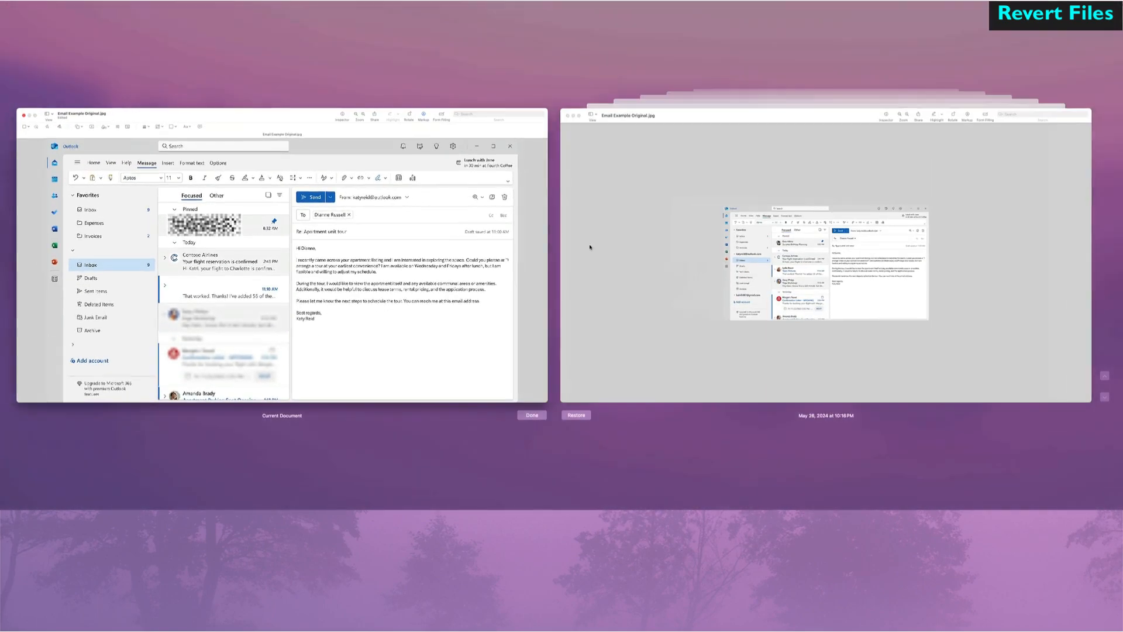